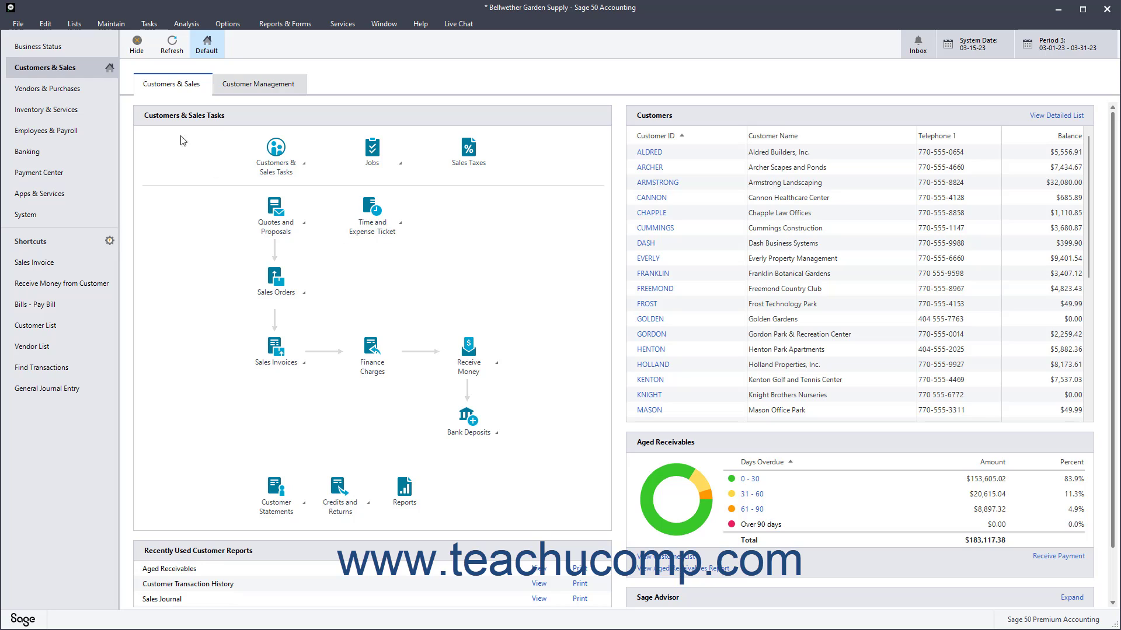
- Open the Maintain Inventory Items window and review its General, Custom Fields and History pages, returning to General
left_click(116, 28)
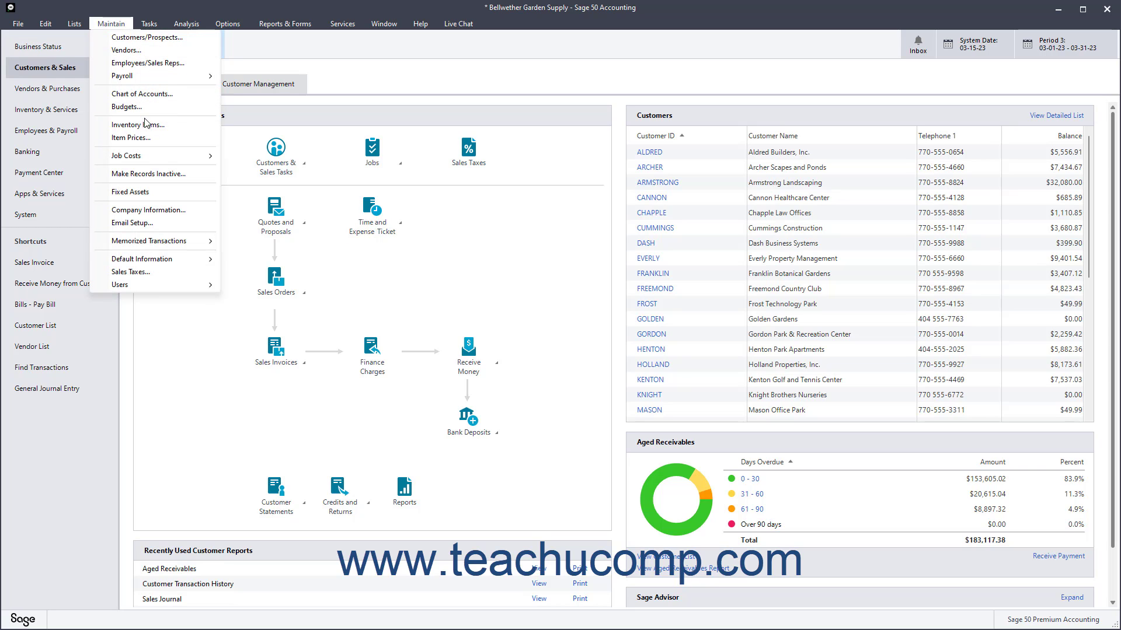
left_click(159, 130)
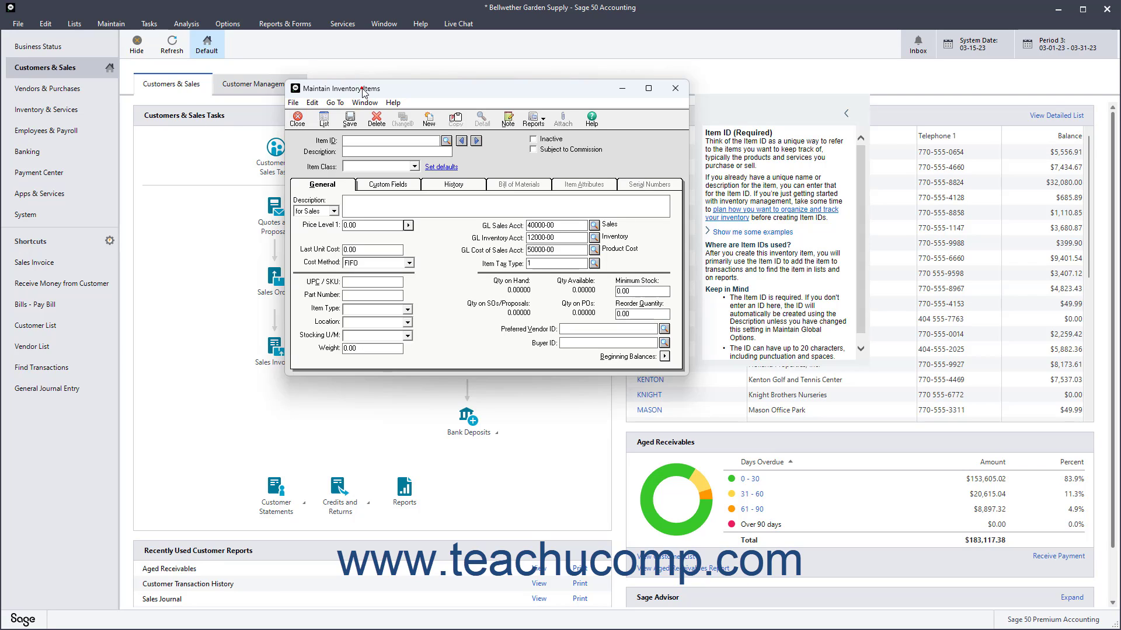
left_click(363, 89)
left_click(338, 184)
left_click(390, 183)
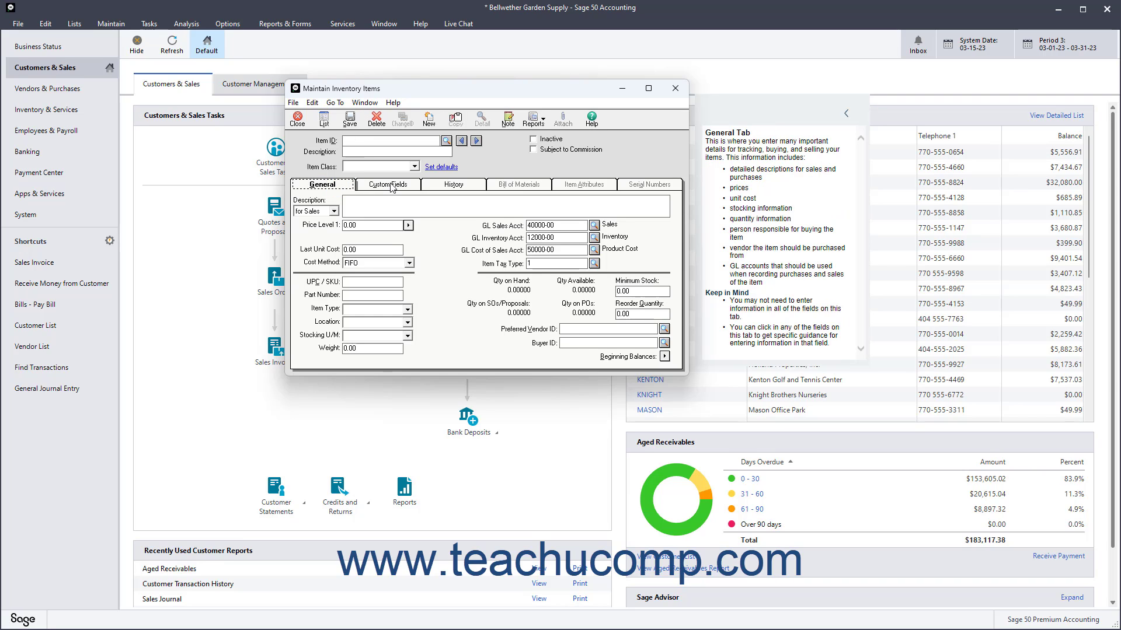
left_click(455, 184)
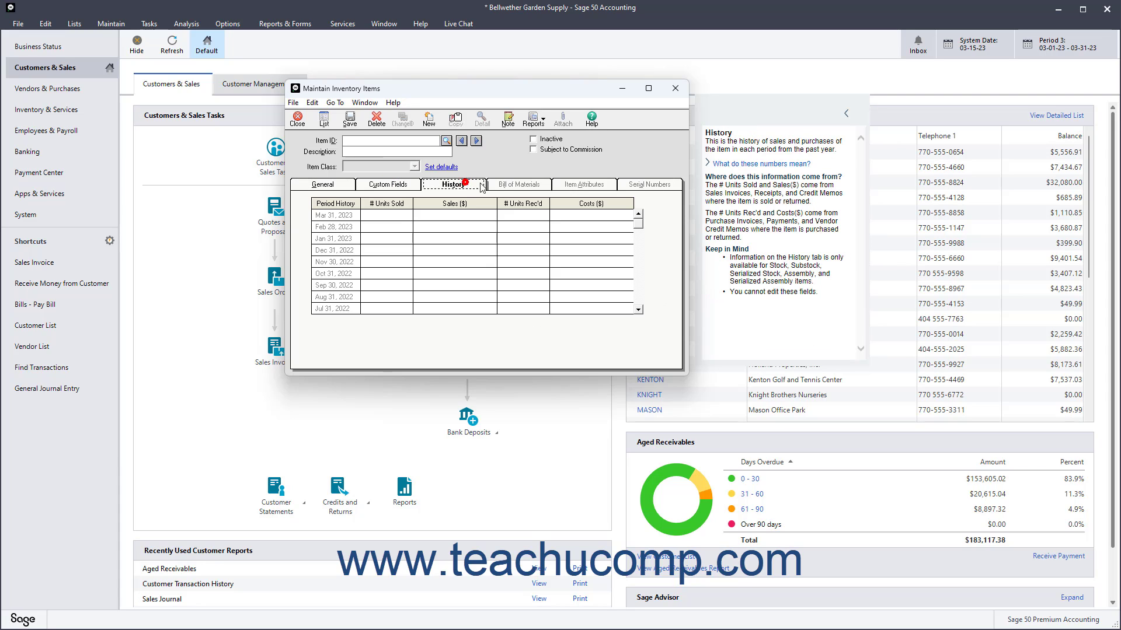
left_click(520, 185)
left_click(651, 184)
left_click(349, 186)
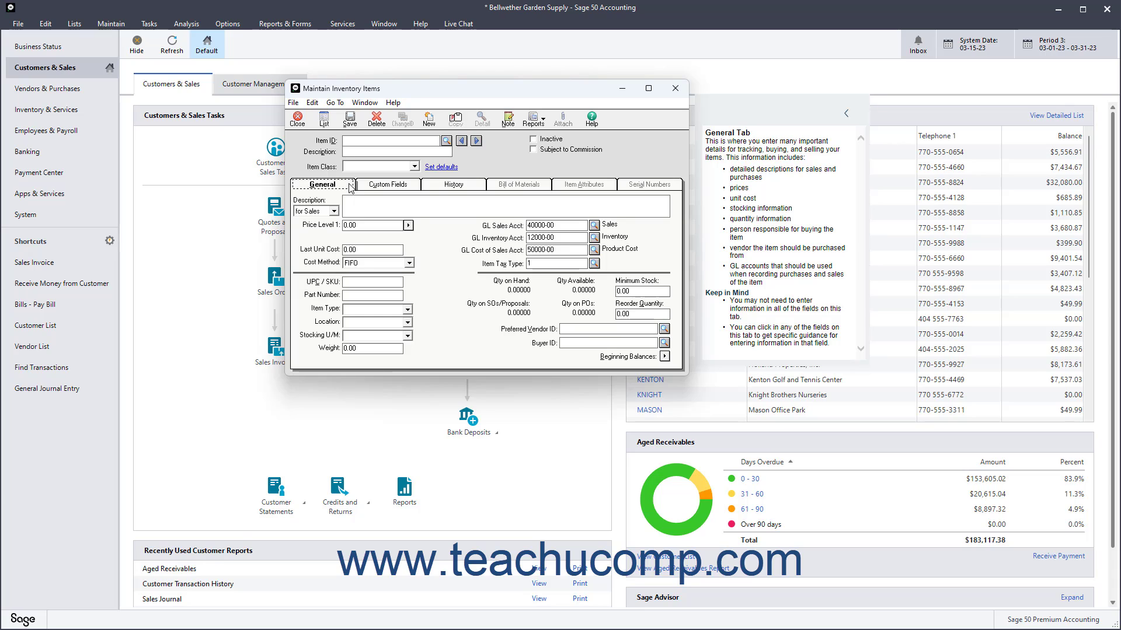
- Load the Bird House Kit item AVRY-10100 and mark it as inactive
left_click(447, 141)
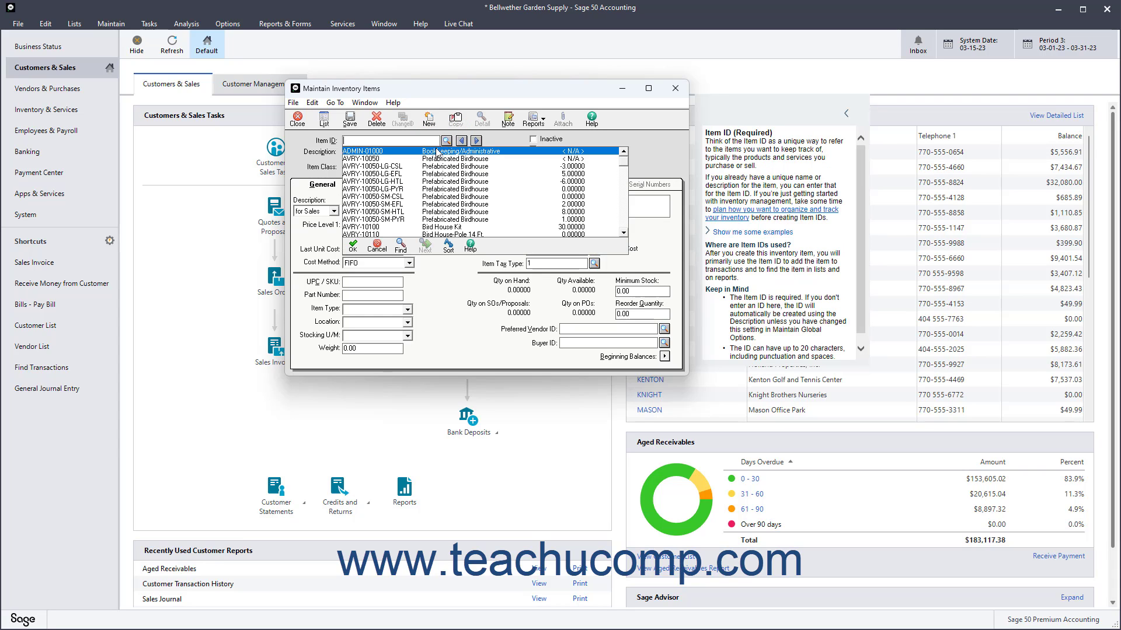
double_click(422, 229)
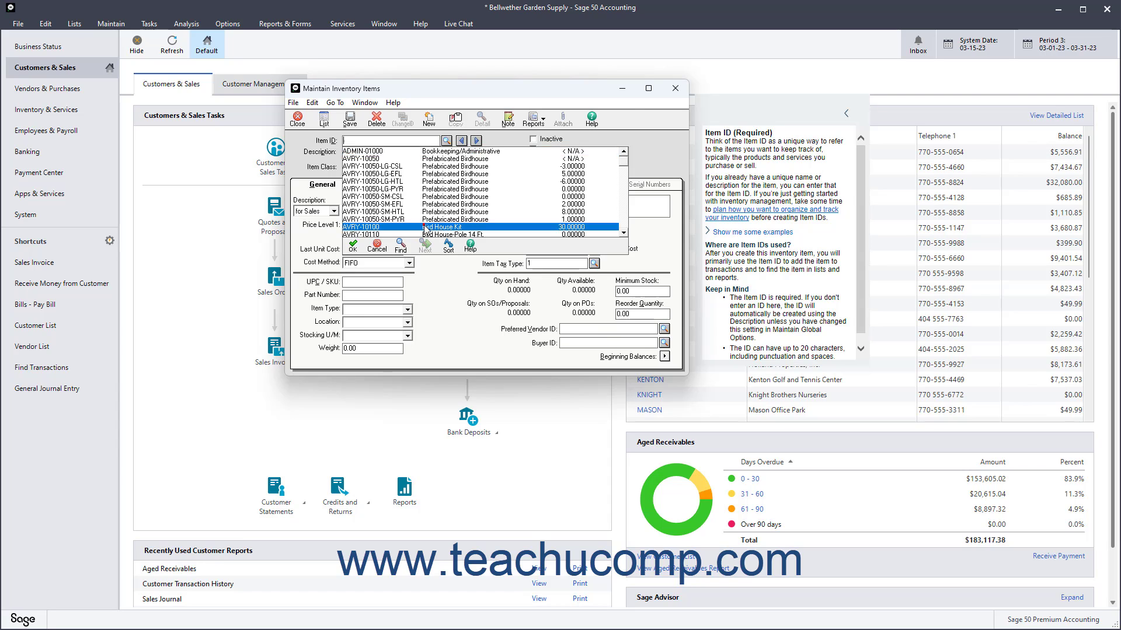
left_click(536, 141)
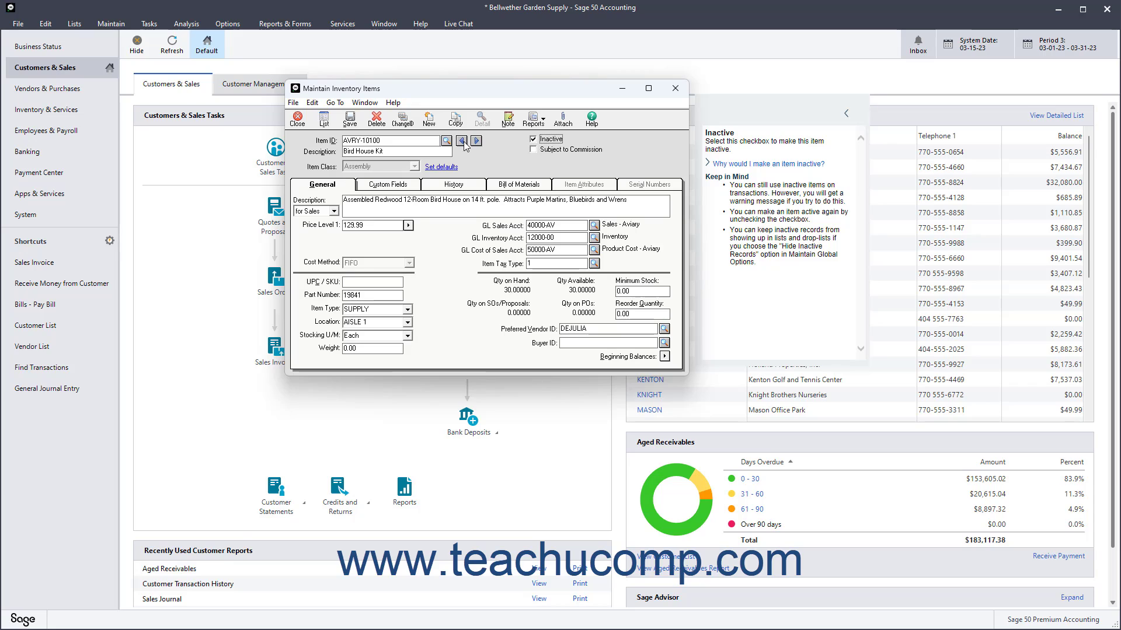
left_click(354, 125)
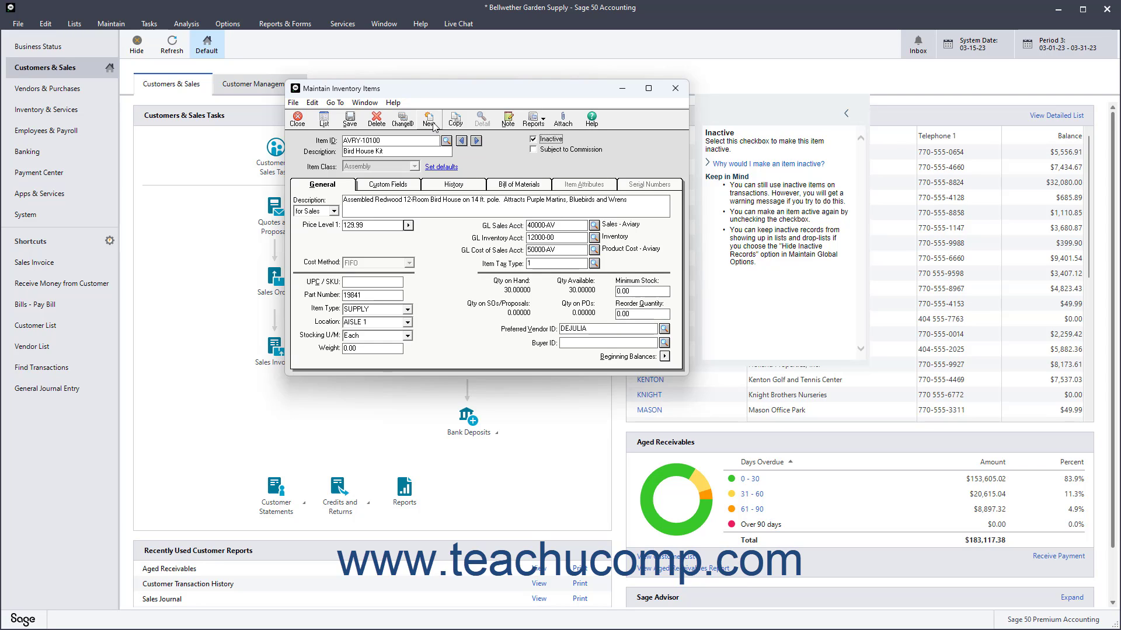
- Start a new inventory item without saving the loaded record's changes, using the ID ITEM123 and the description Test Item
left_click(432, 124)
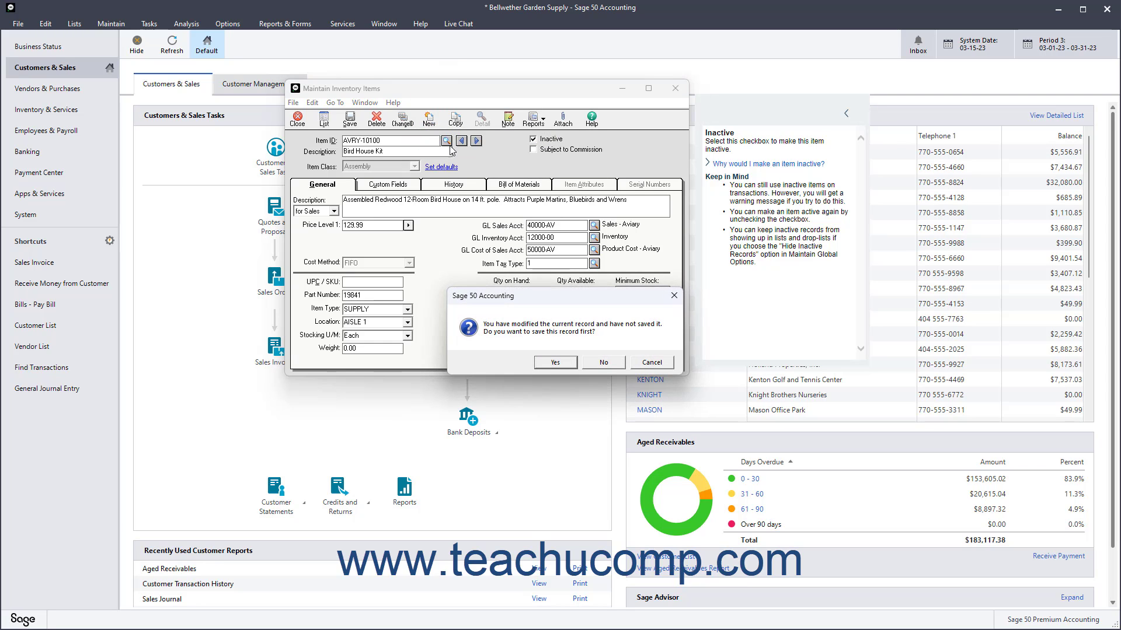
left_click(602, 363)
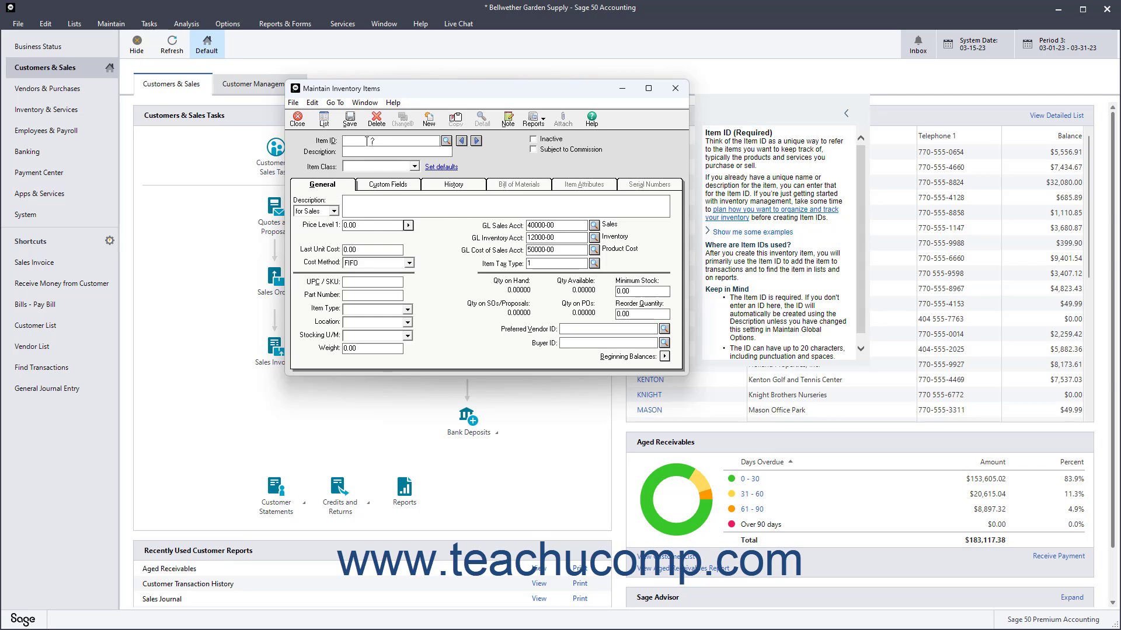
type("ITEM128")
key("Tab")
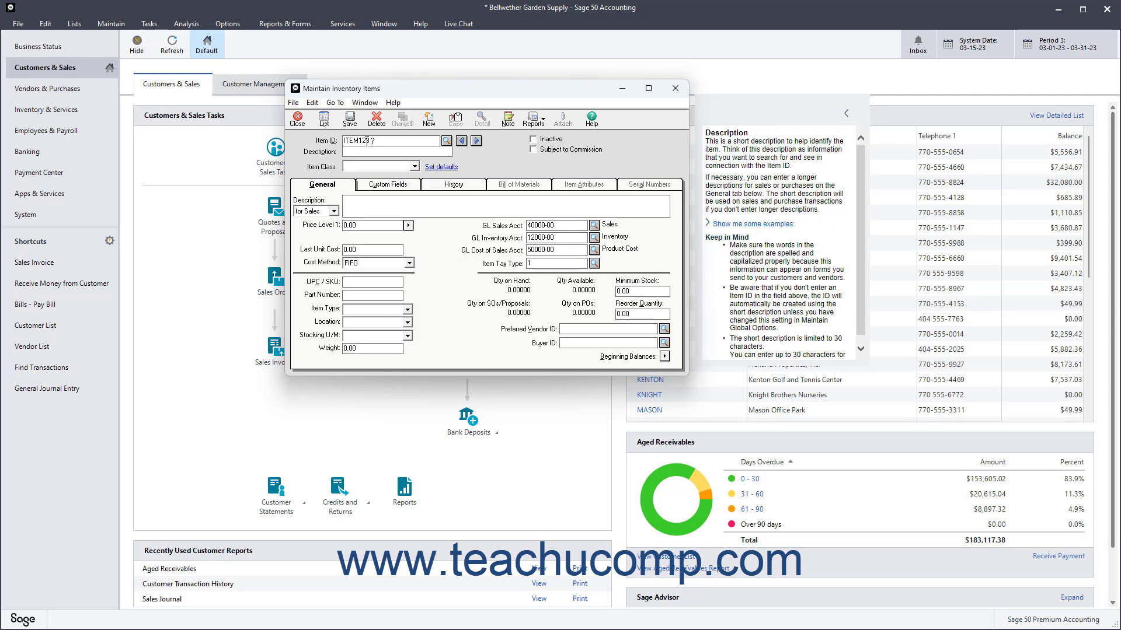
type("Test Item")
left_click(531, 150)
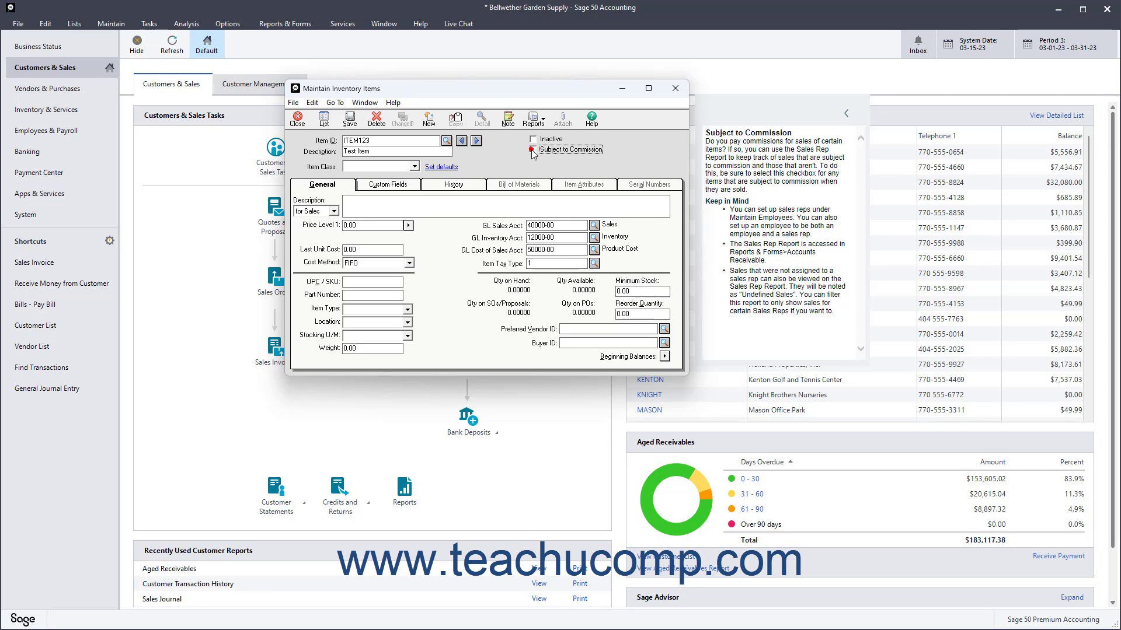
left_click(531, 150)
- Try the Stock item, Master Stock item, Serialized Stock item and Non-stock item classes on ITEM123 to compare their available fields
left_click(415, 167)
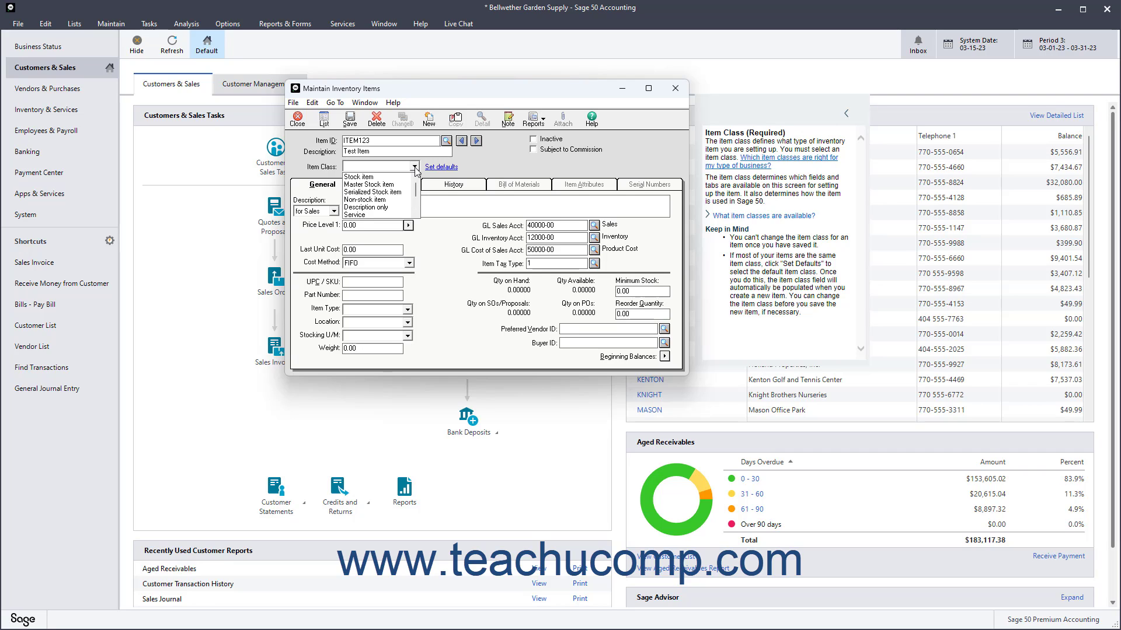
left_click(390, 176)
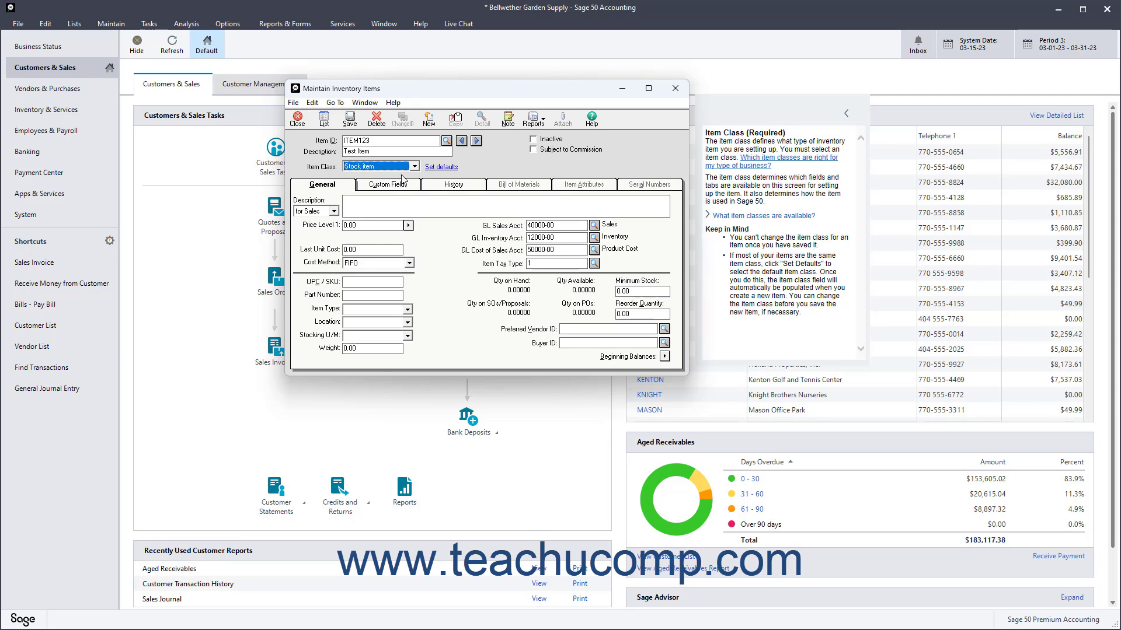
left_click(415, 166)
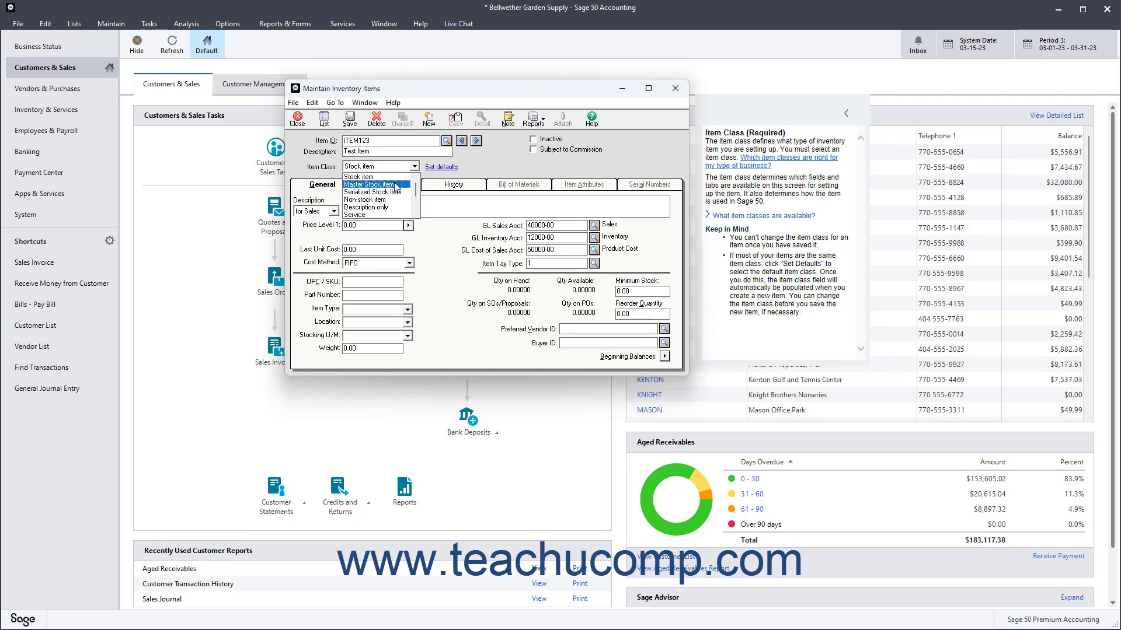
left_click(396, 184)
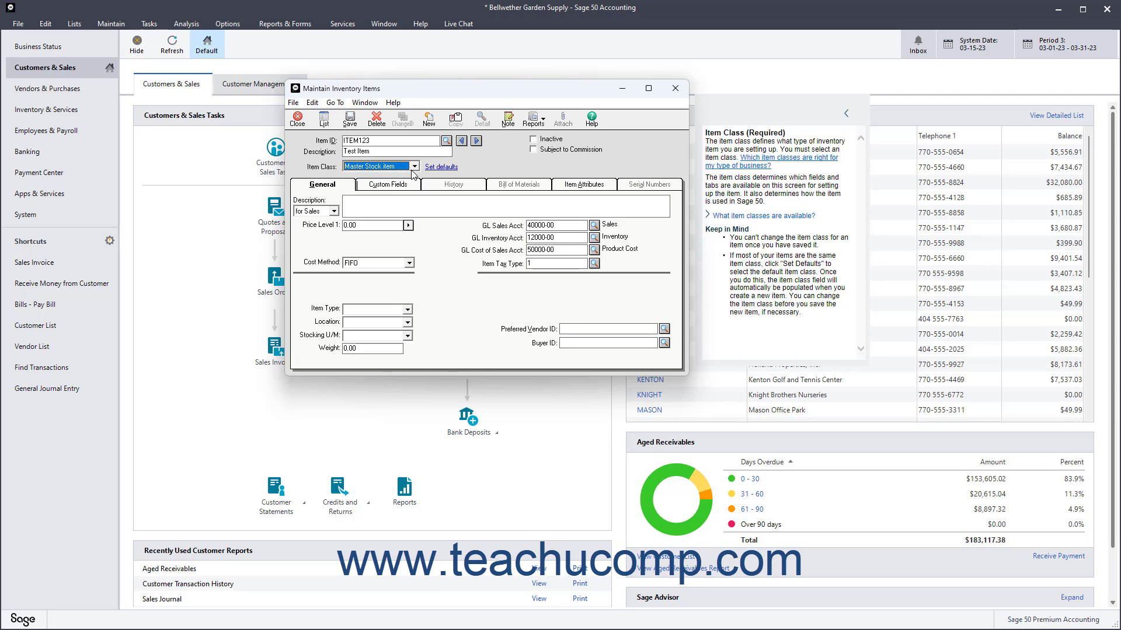
left_click(414, 167)
left_click(408, 184)
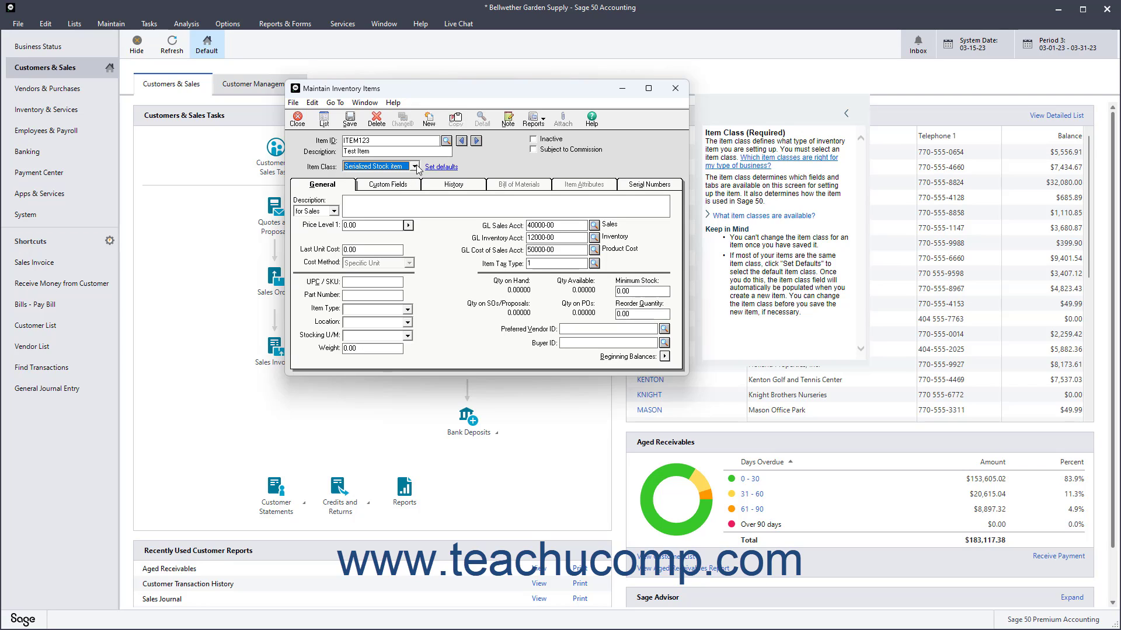
left_click(413, 166)
left_click(401, 184)
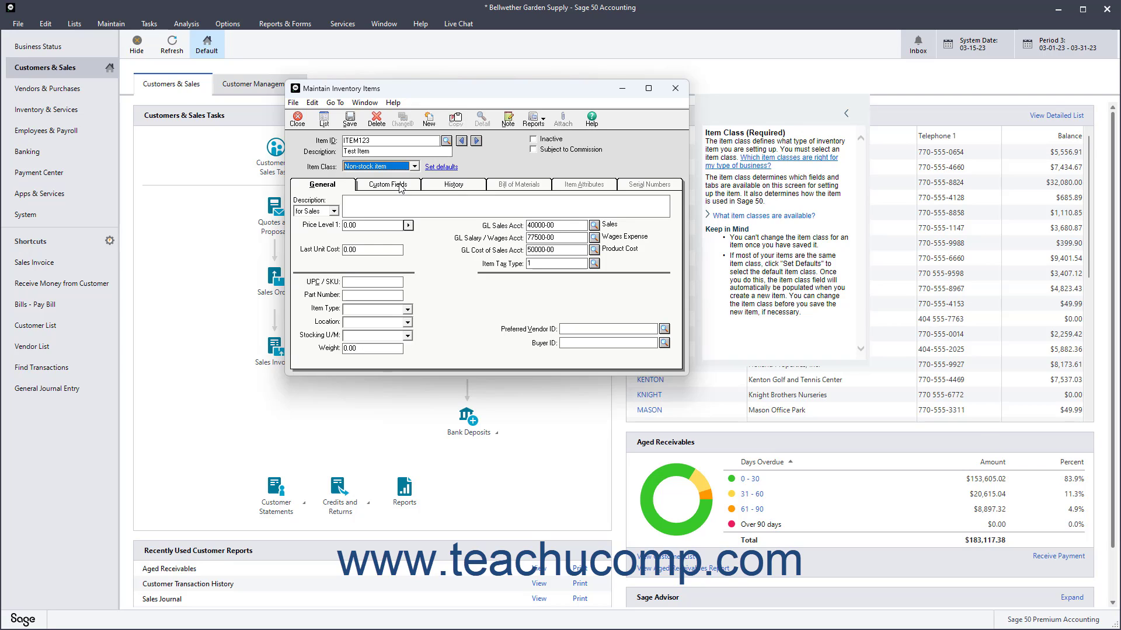
- Try the Description only, Service and Labor item classes on ITEM123 to compare their available fields
left_click(414, 167)
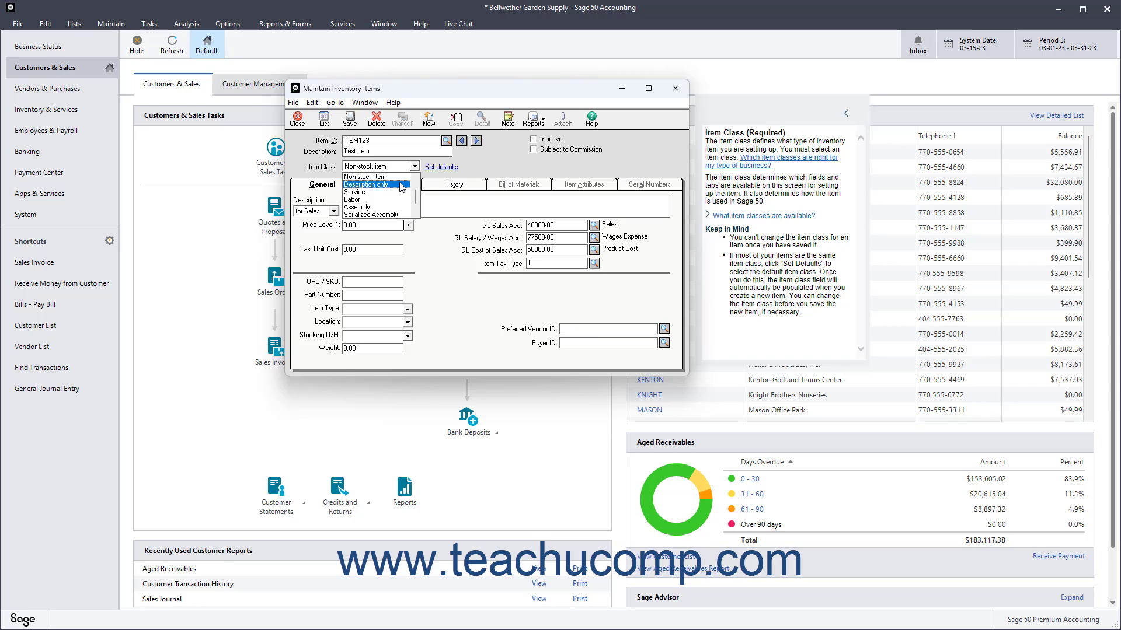
left_click(401, 185)
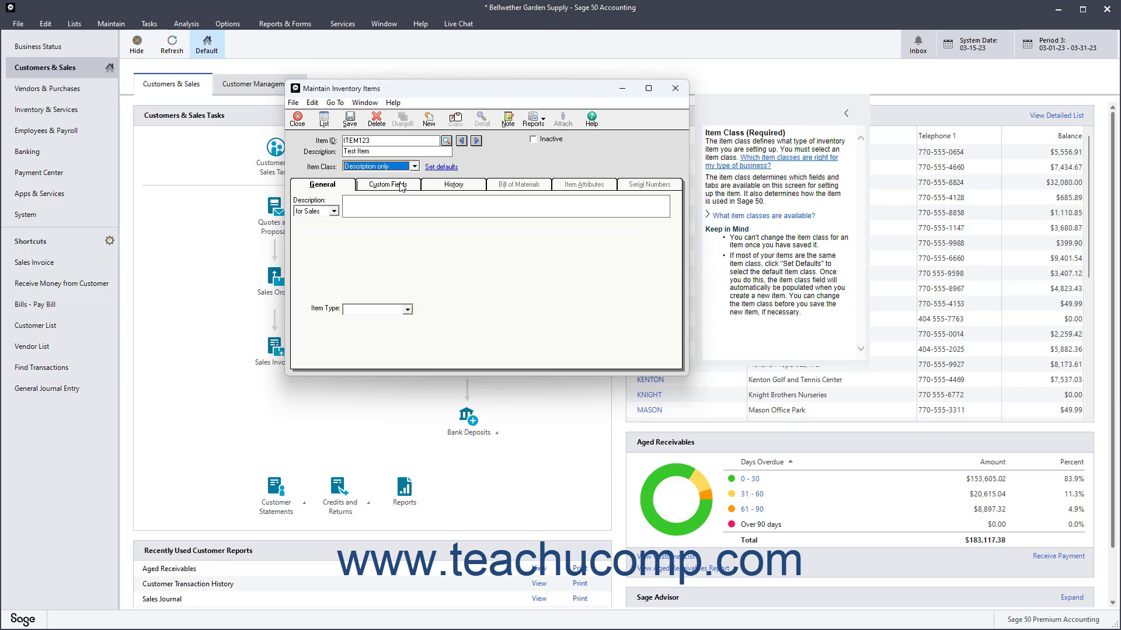
left_click(414, 166)
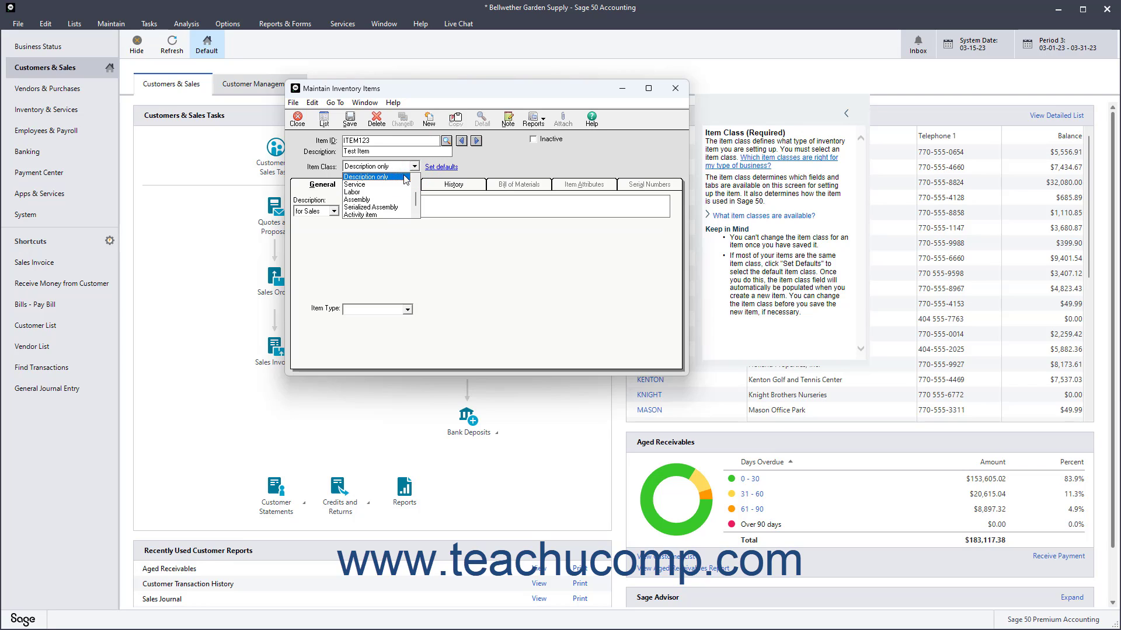
scroll(403, 184, "up", 2)
left_click(397, 184)
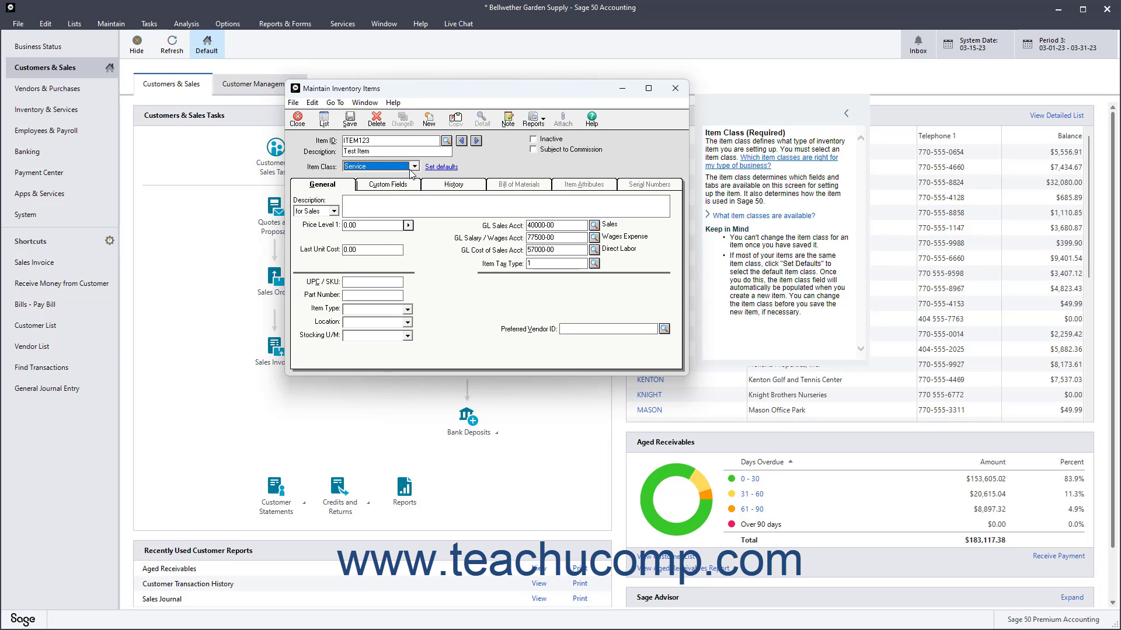
left_click(413, 167)
left_click(396, 185)
- Try the Assembly, Serialized Assembly, Activity item and Charge item classes on ITEM123 to compare their available fields
left_click(413, 167)
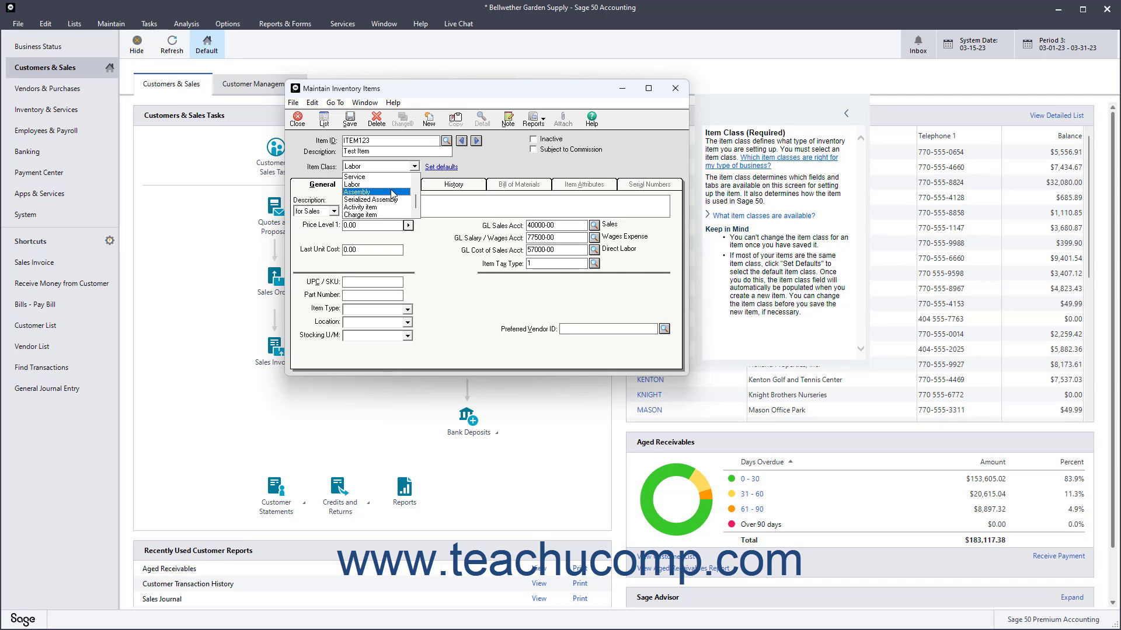
left_click(392, 192)
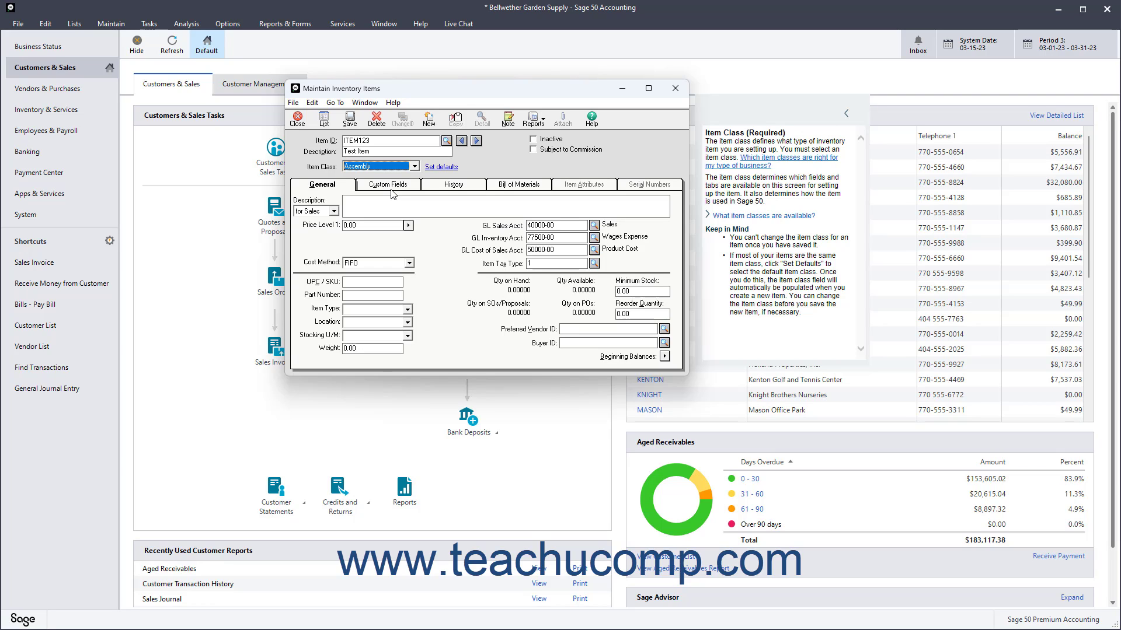
left_click(413, 166)
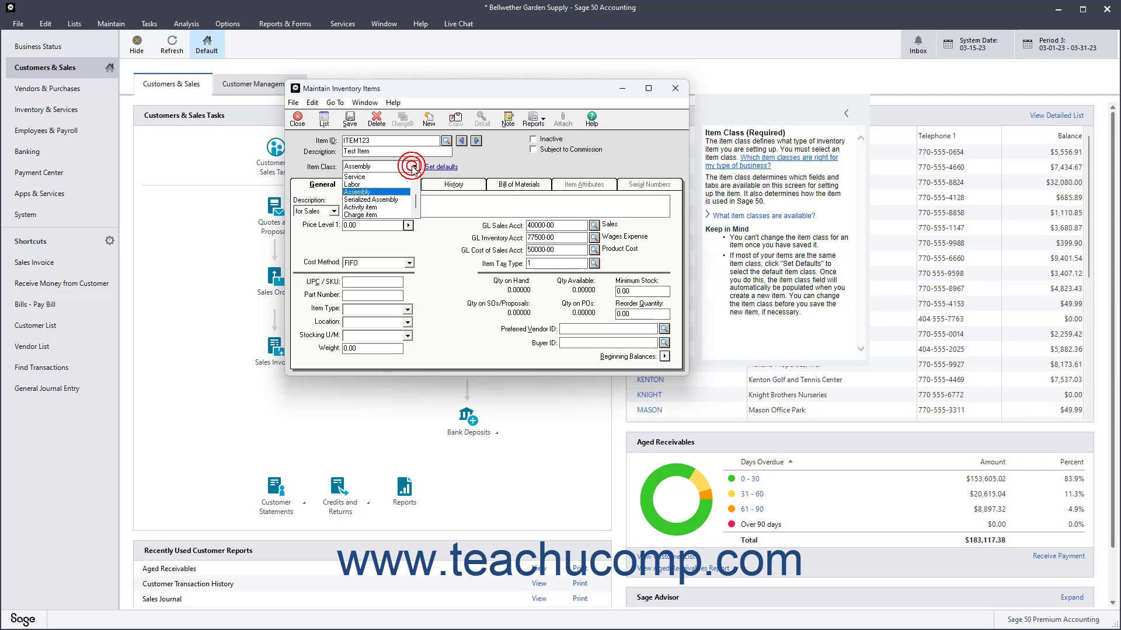
left_click(397, 200)
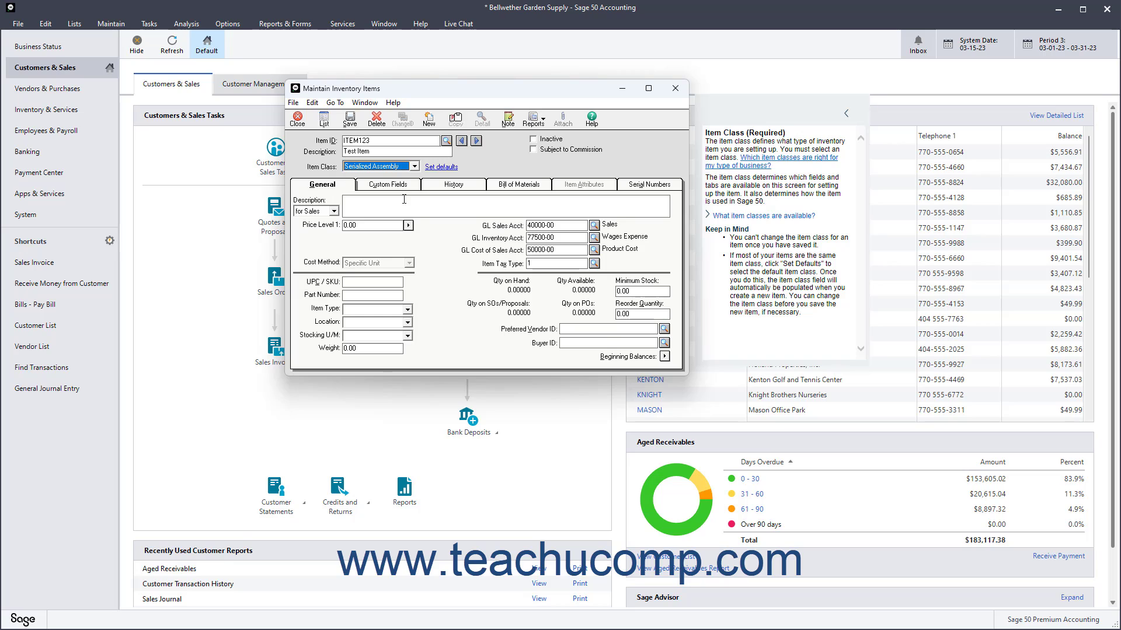
left_click(416, 167)
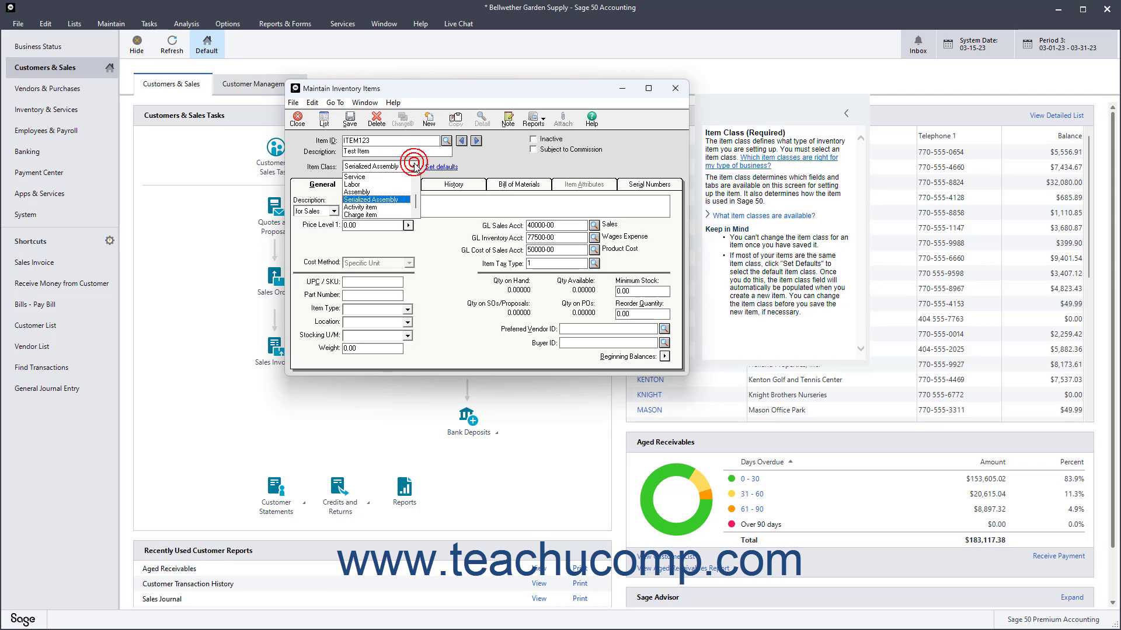
left_click(391, 208)
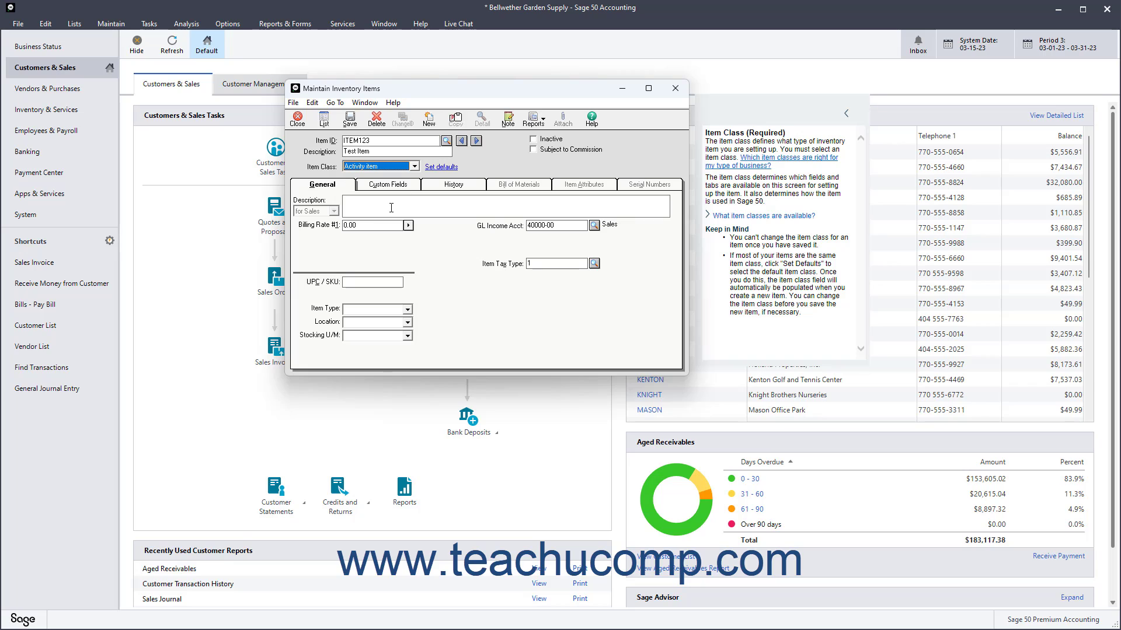
left_click(415, 167)
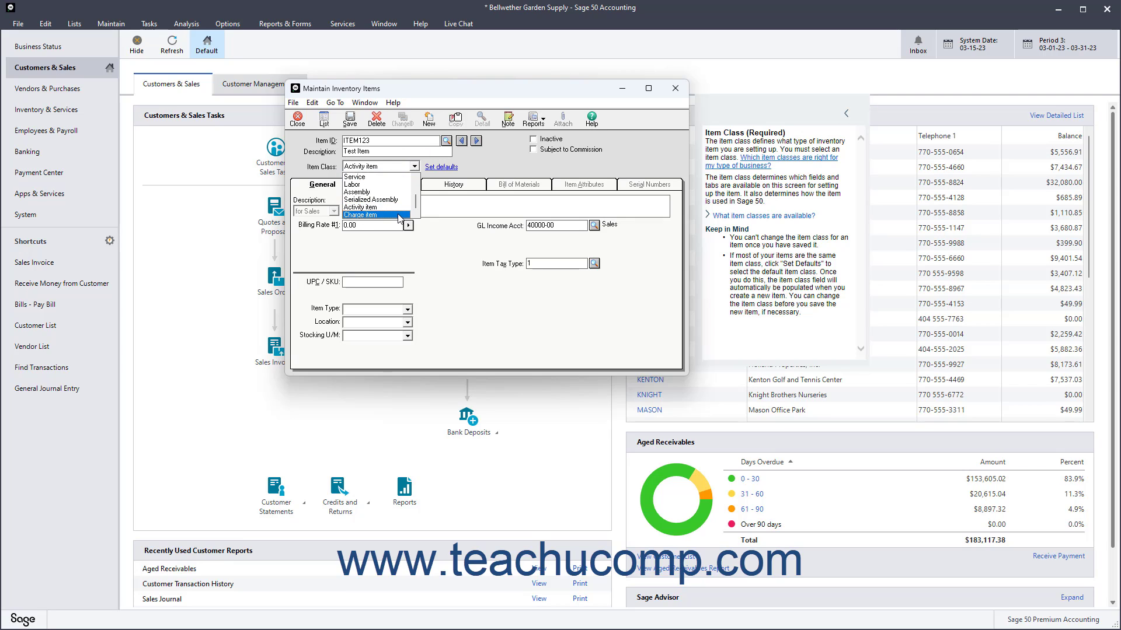
left_click(400, 211)
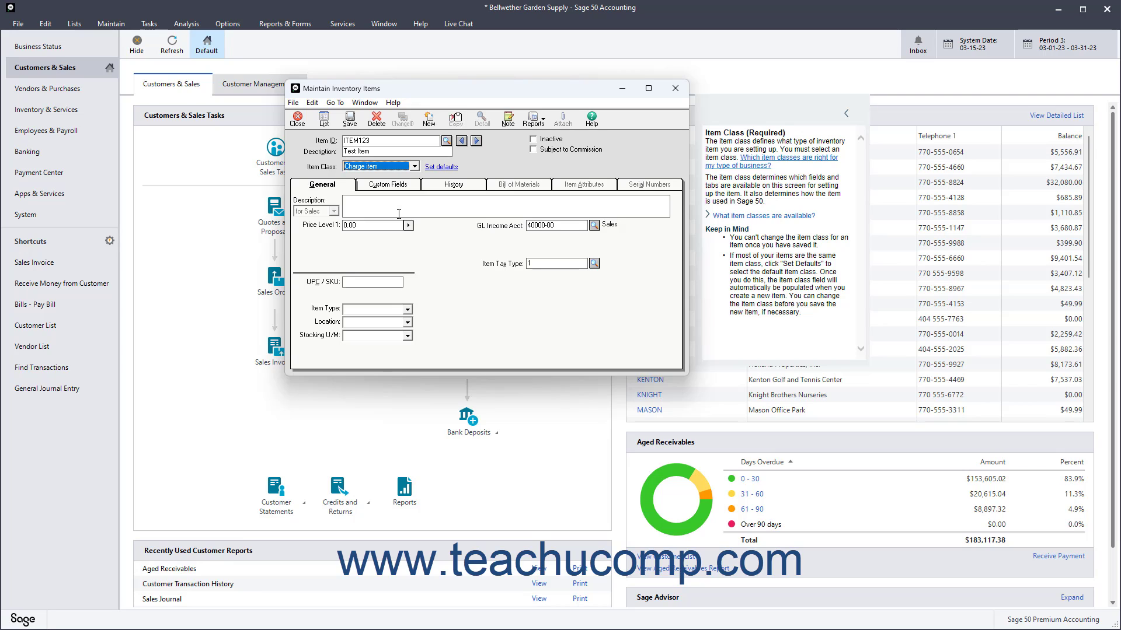
- Set the item class of ITEM123 to Stock item
left_click(414, 167)
scroll(407, 181, "up", 2)
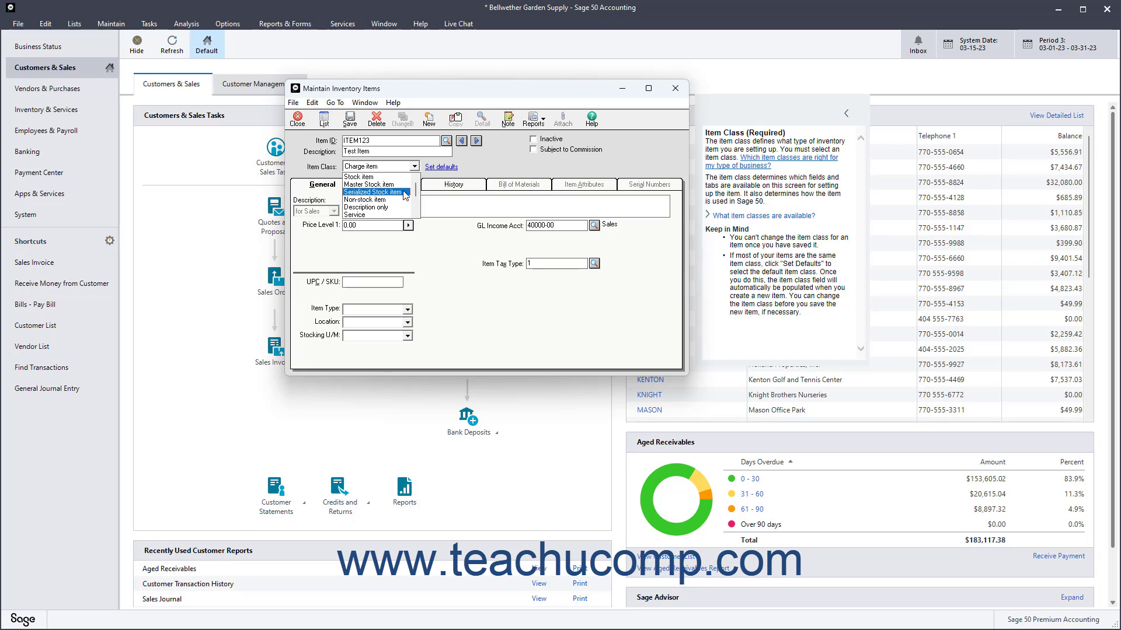
left_click(403, 177)
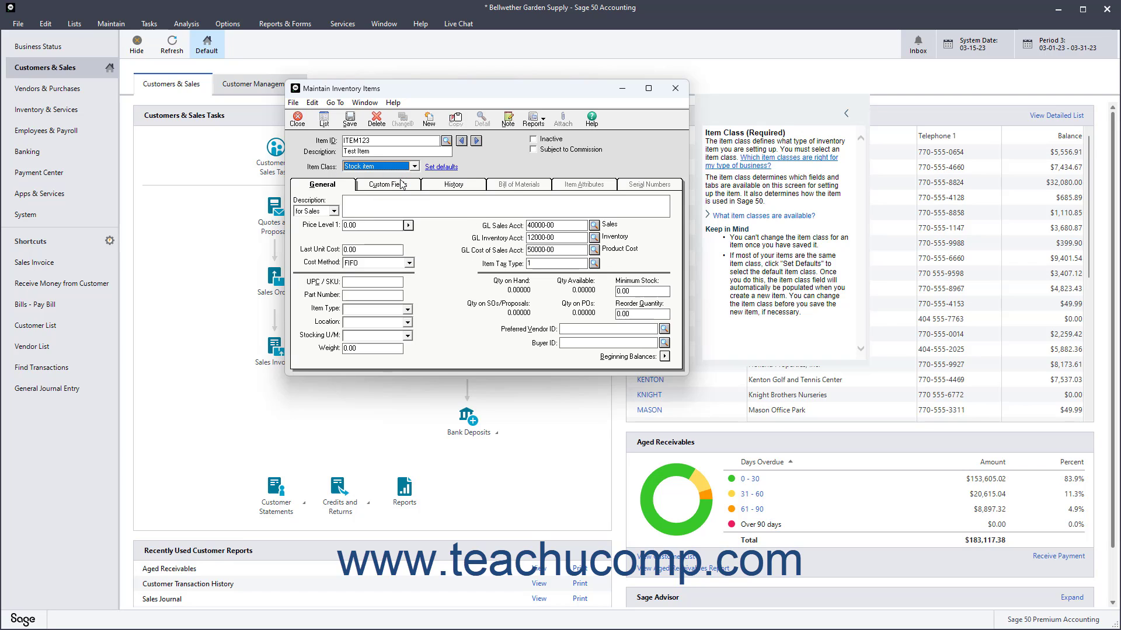
- Enter "Test Item" as the sales description and "Test Item, #4567" as the purchase description of ITEM123
left_click(331, 192)
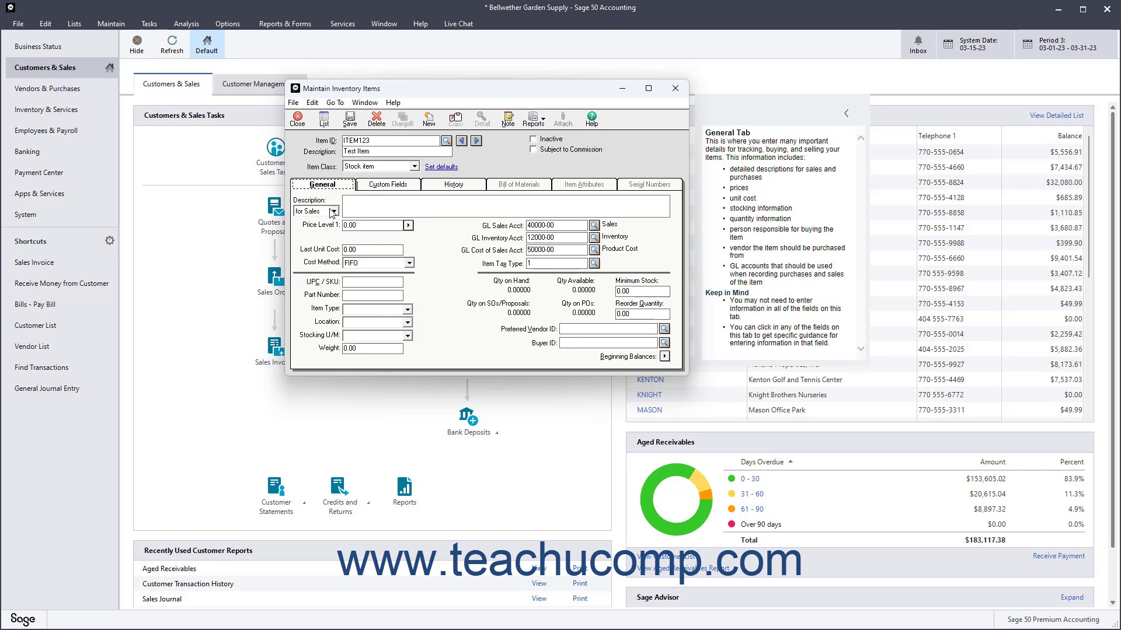
left_click(335, 211)
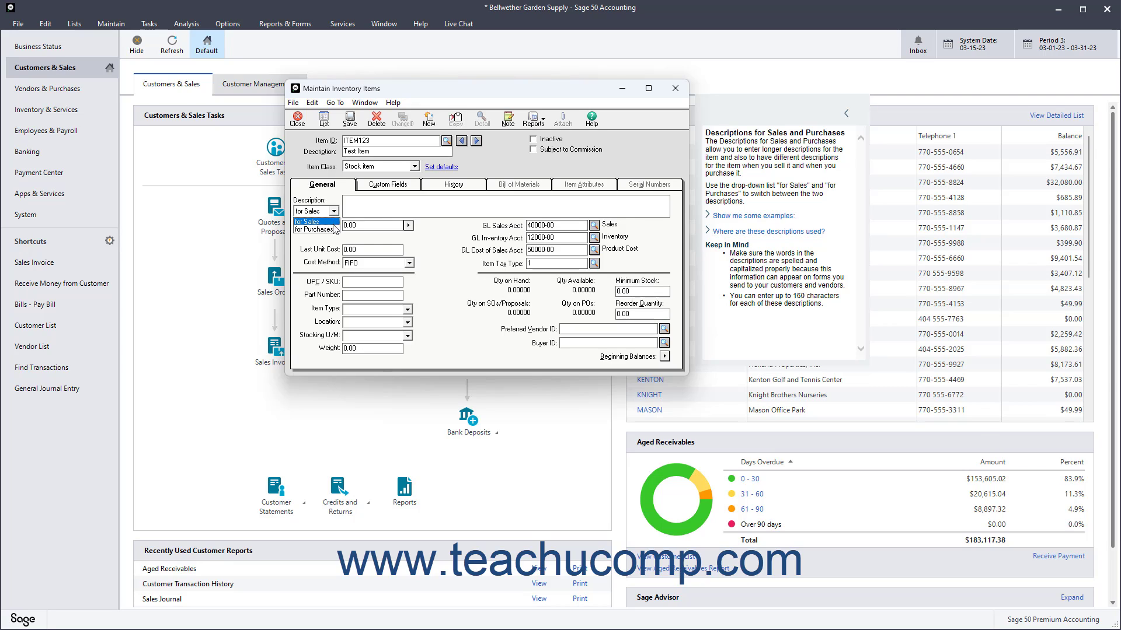
left_click(333, 223)
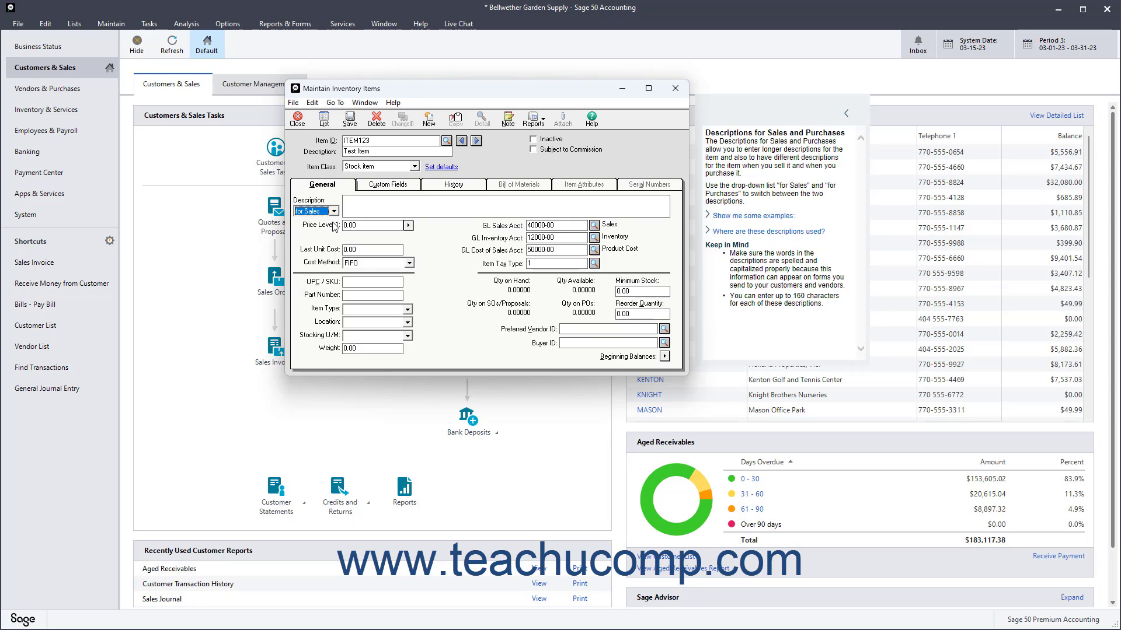
left_click(440, 201)
type("Test Item")
left_click(332, 211)
left_click(323, 229)
left_click(359, 203)
type("Test Item, #4567")
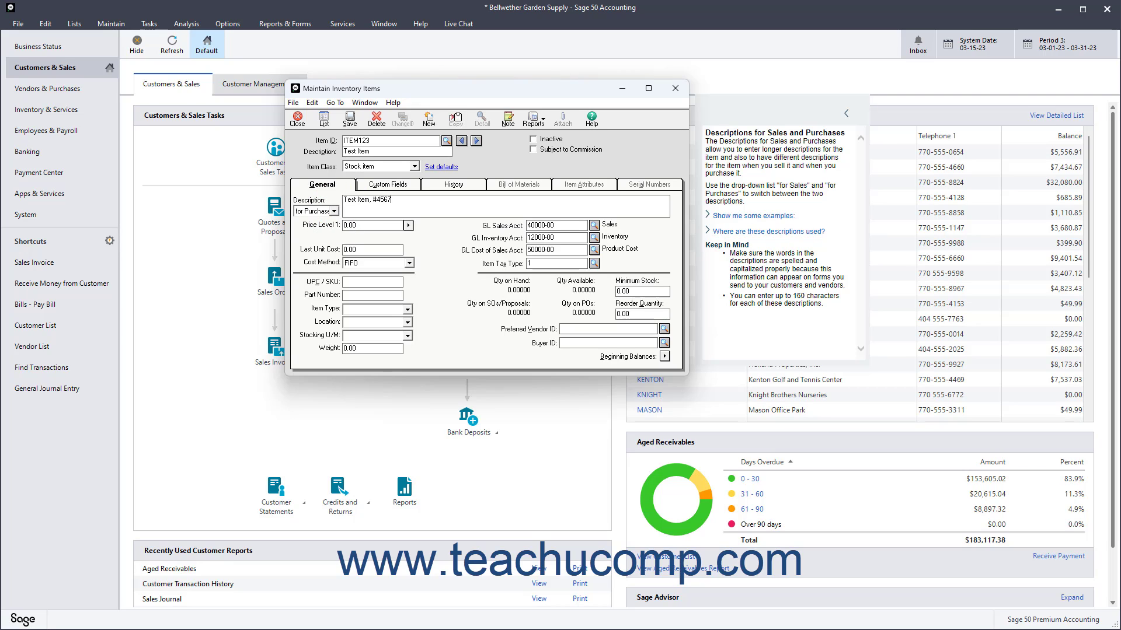
- Set Price Level 1 to 150.00 and the last unit cost to 100.00, using FIFO as the cost method
left_click(368, 226)
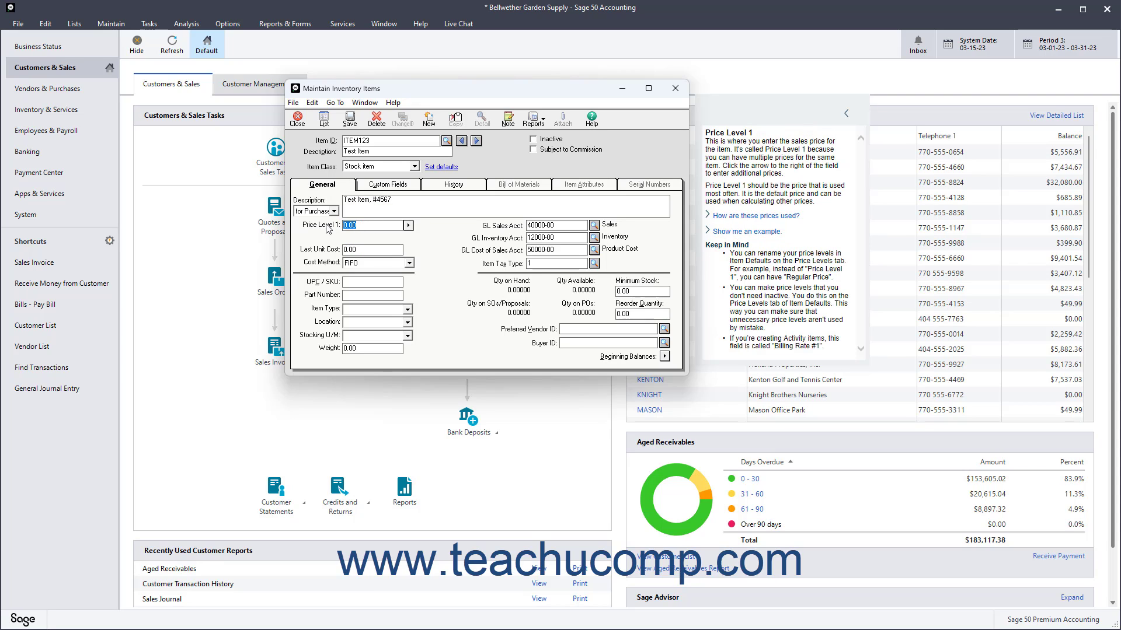
type("150.00")
left_click(373, 250)
type("10")
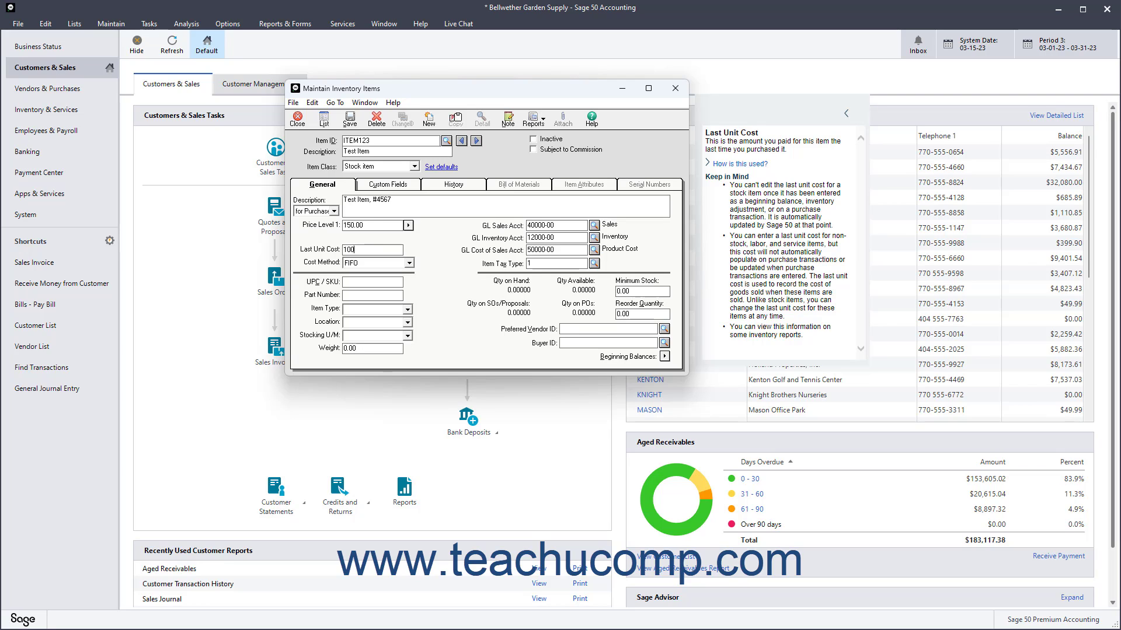
type(".00")
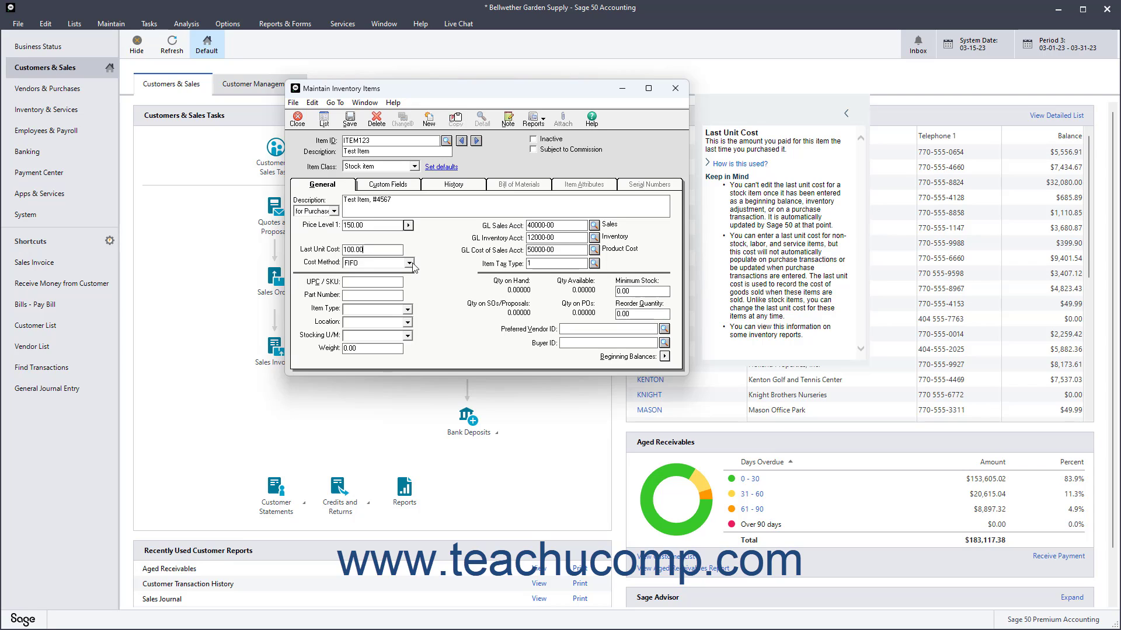
left_click(412, 265)
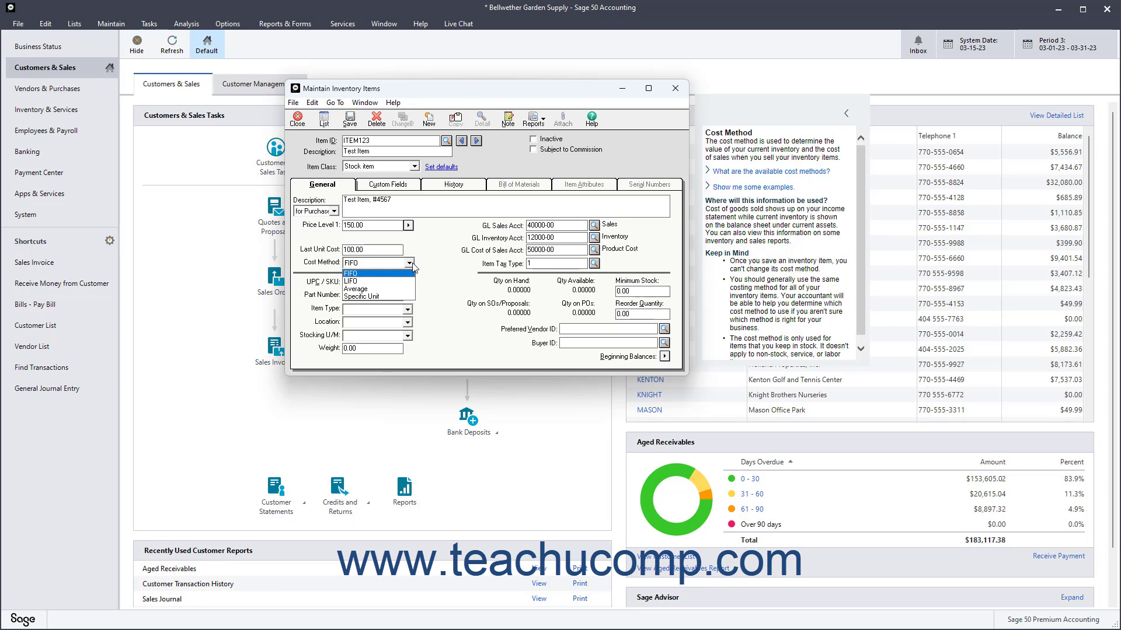
left_click(402, 274)
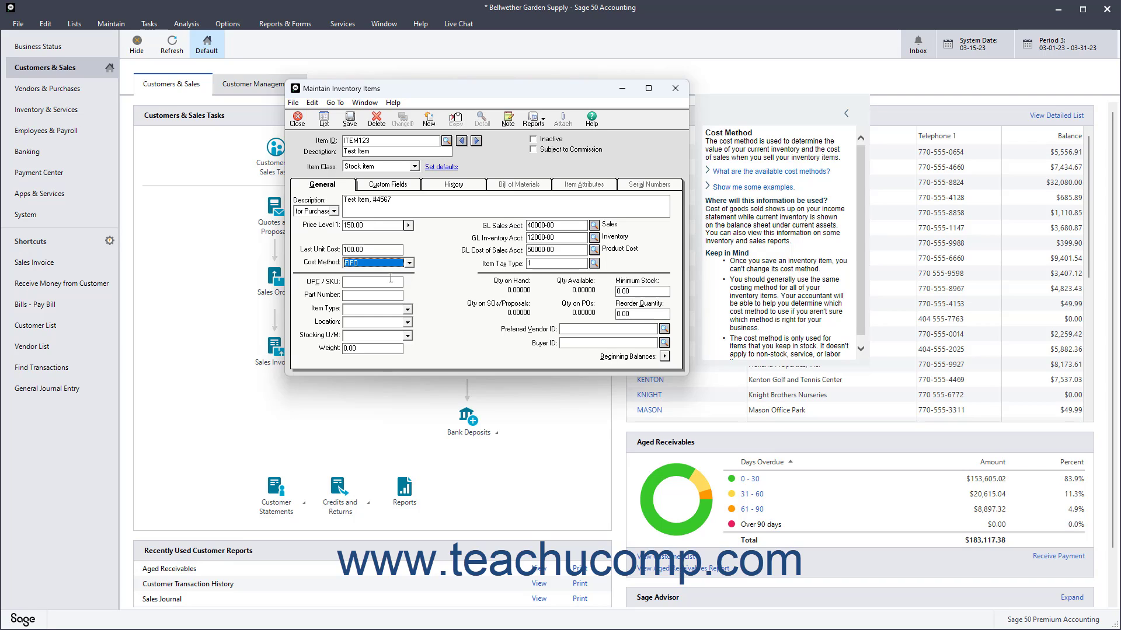
- Enter 4567 as the part number and look over the UPC/SKU, item type, location, stocking unit and weight fields
left_click(385, 282)
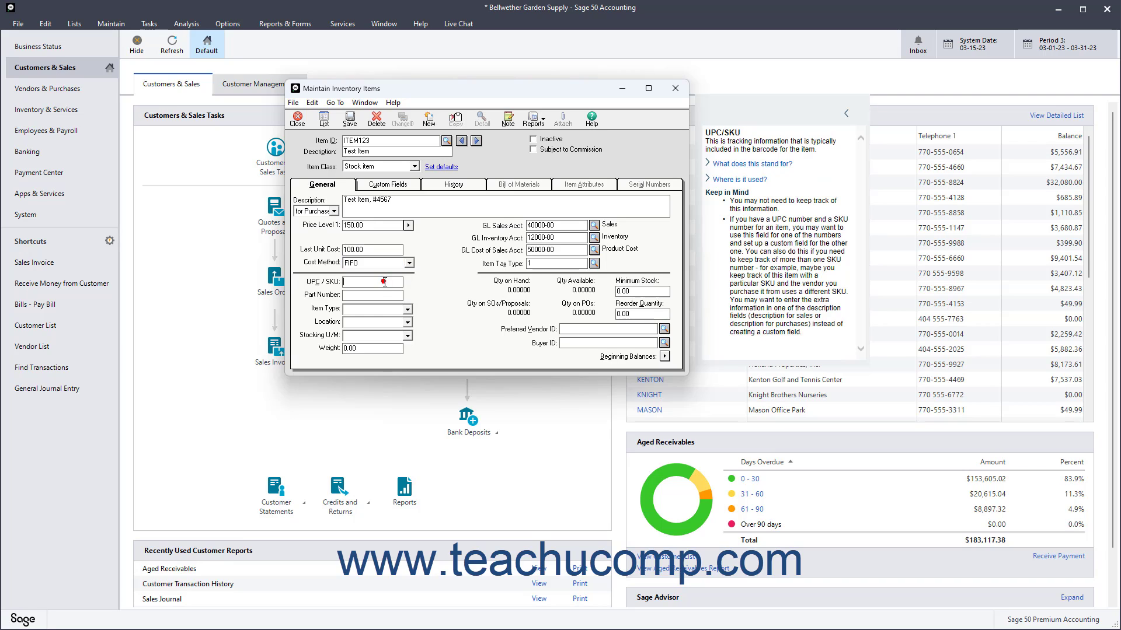
left_click(379, 296)
type("4567")
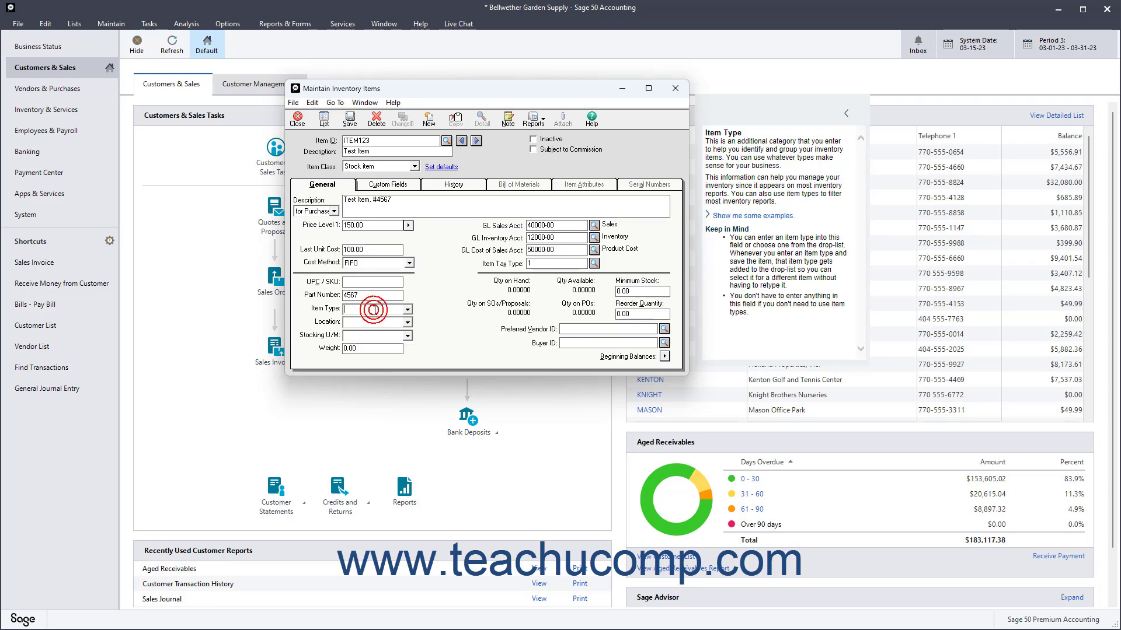
left_click(368, 325)
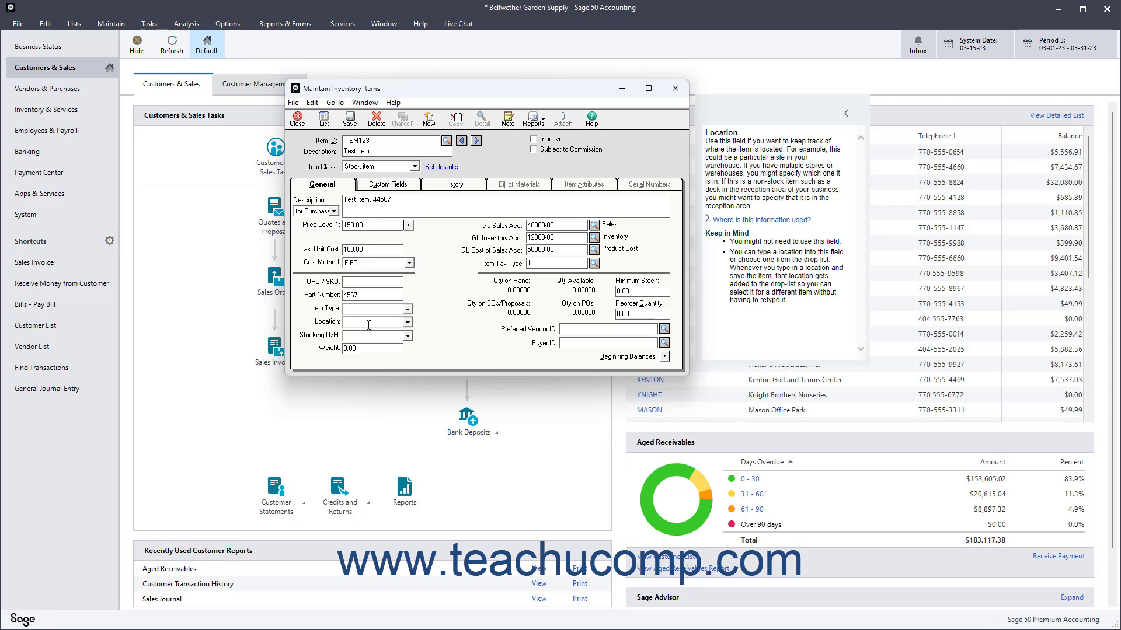
left_click(365, 338)
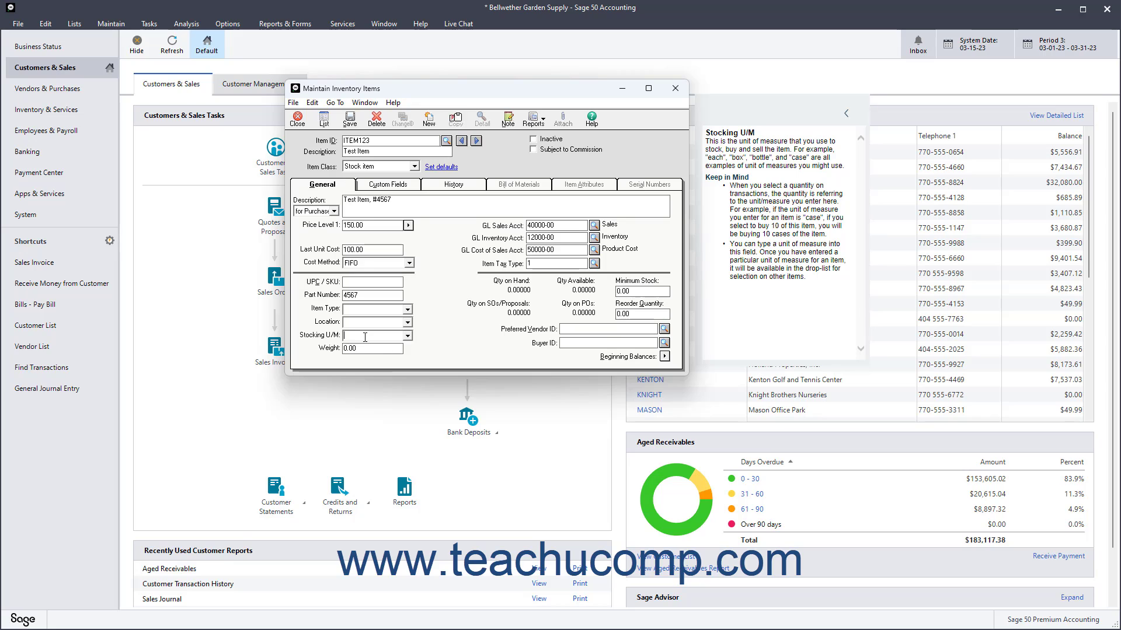
left_click(367, 348)
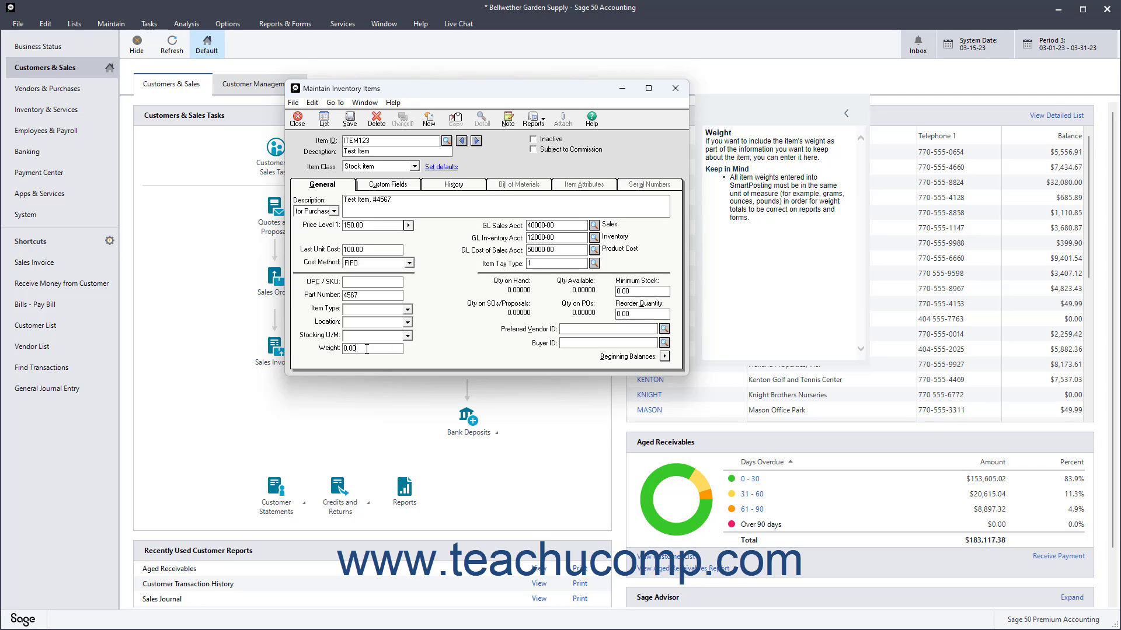
- Review the available accounts for GL Sales, GL Inventory and GL Cost of Sales, and the item tax types
left_click(595, 225)
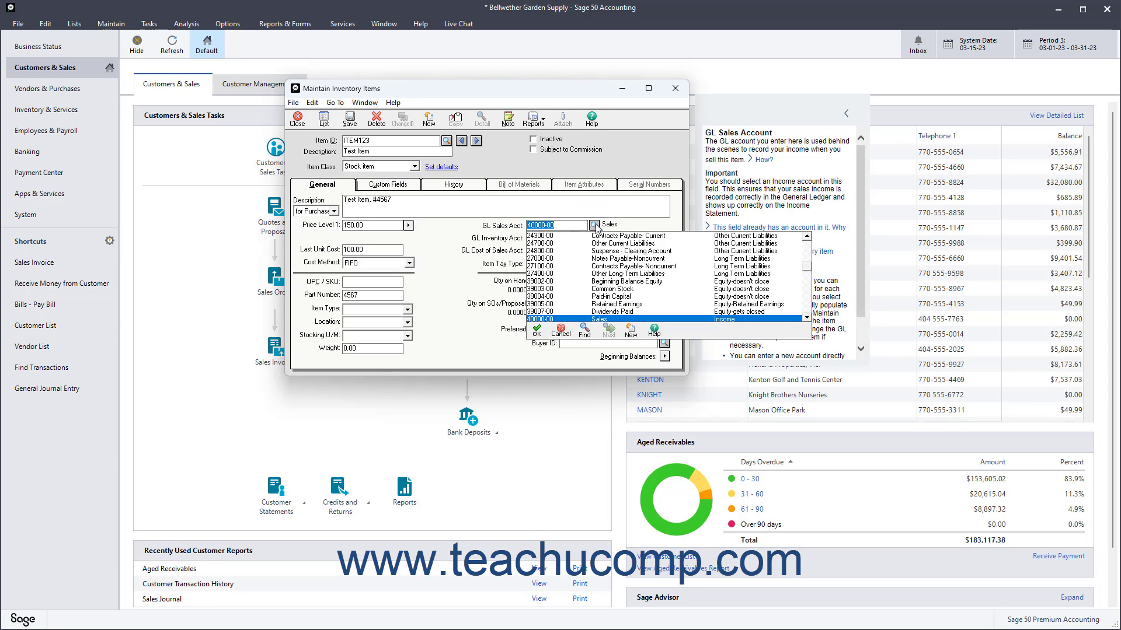
left_click(595, 224)
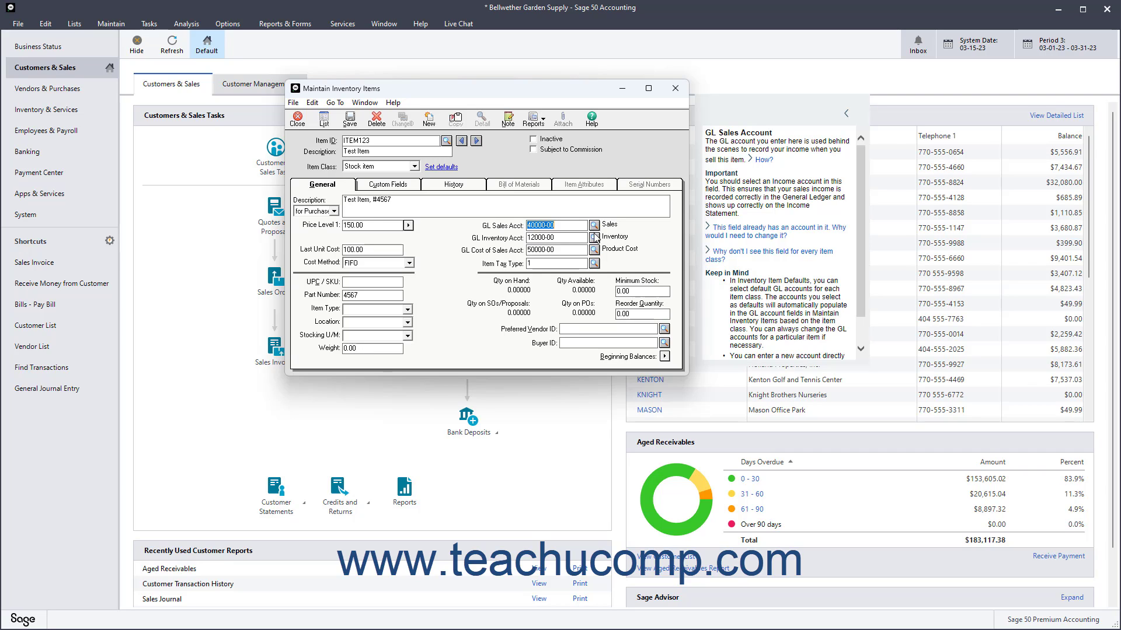
left_click(594, 238)
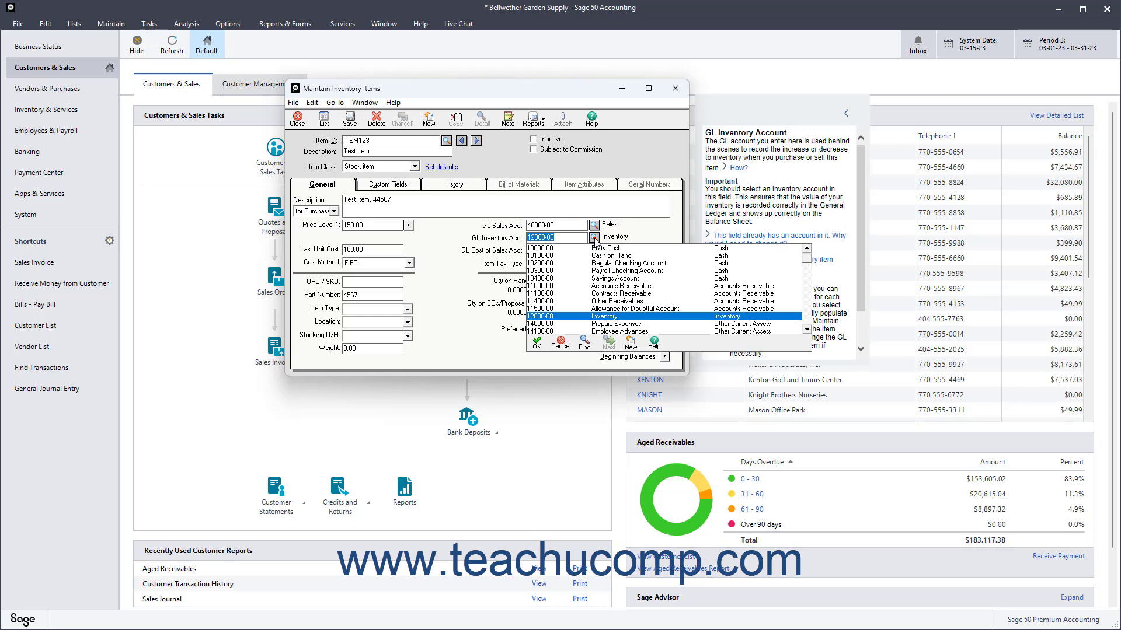
left_click(595, 239)
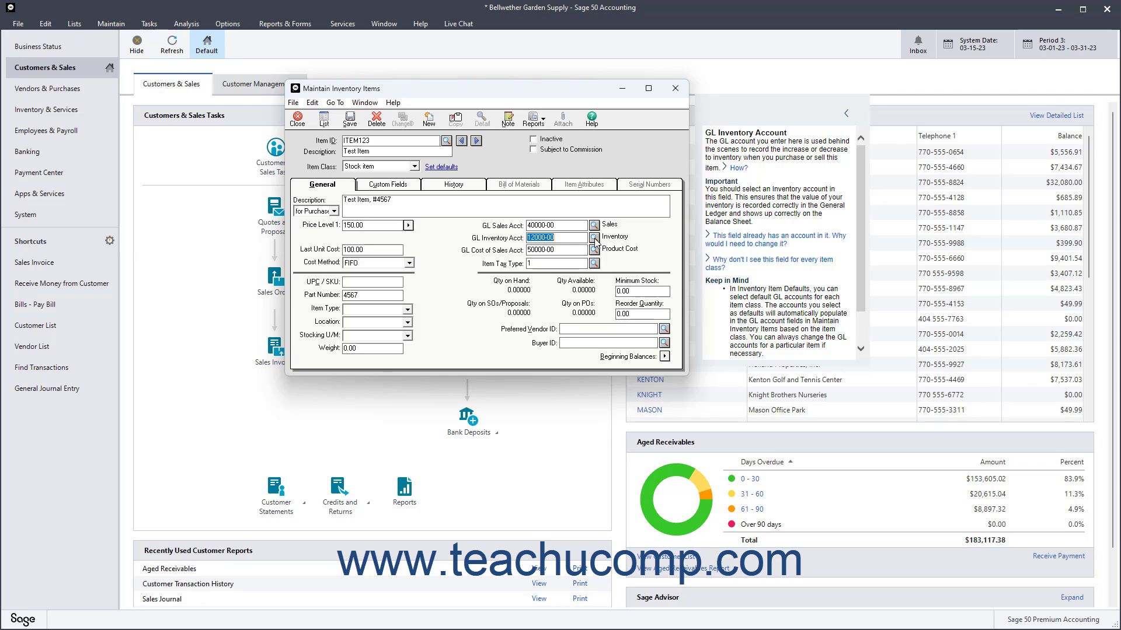
left_click(594, 250)
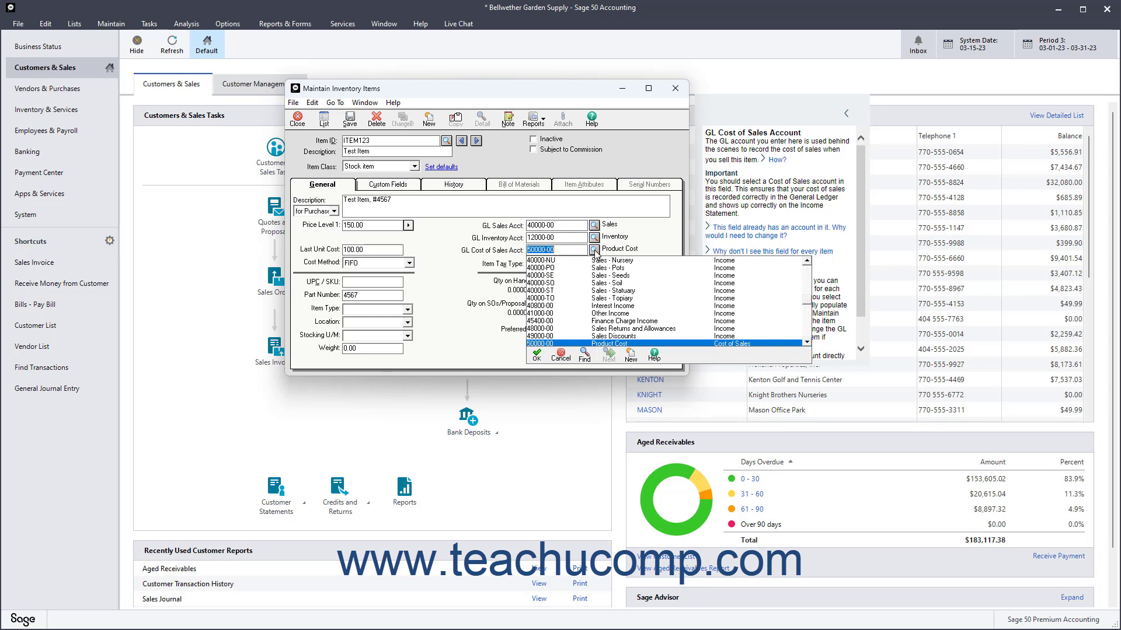
left_click(594, 250)
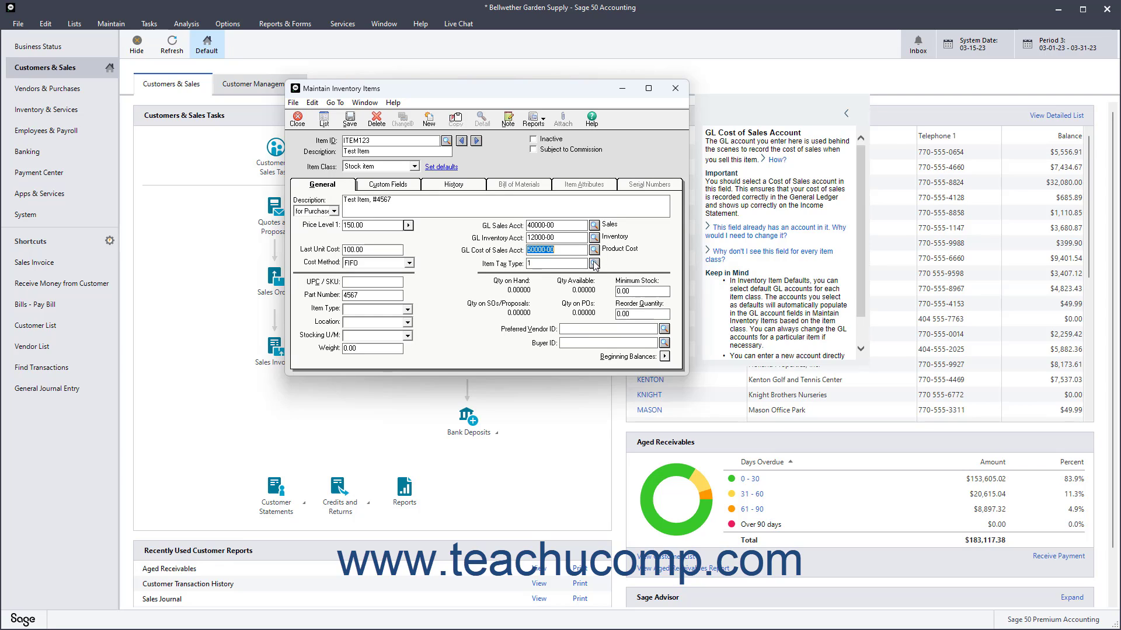
left_click(594, 264)
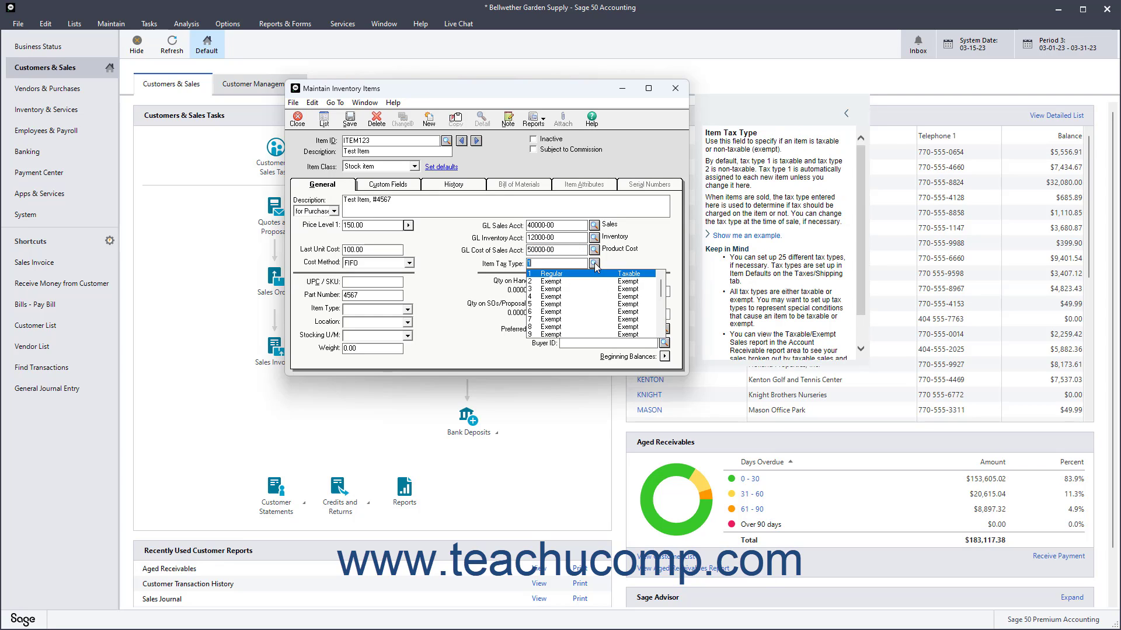
left_click(595, 263)
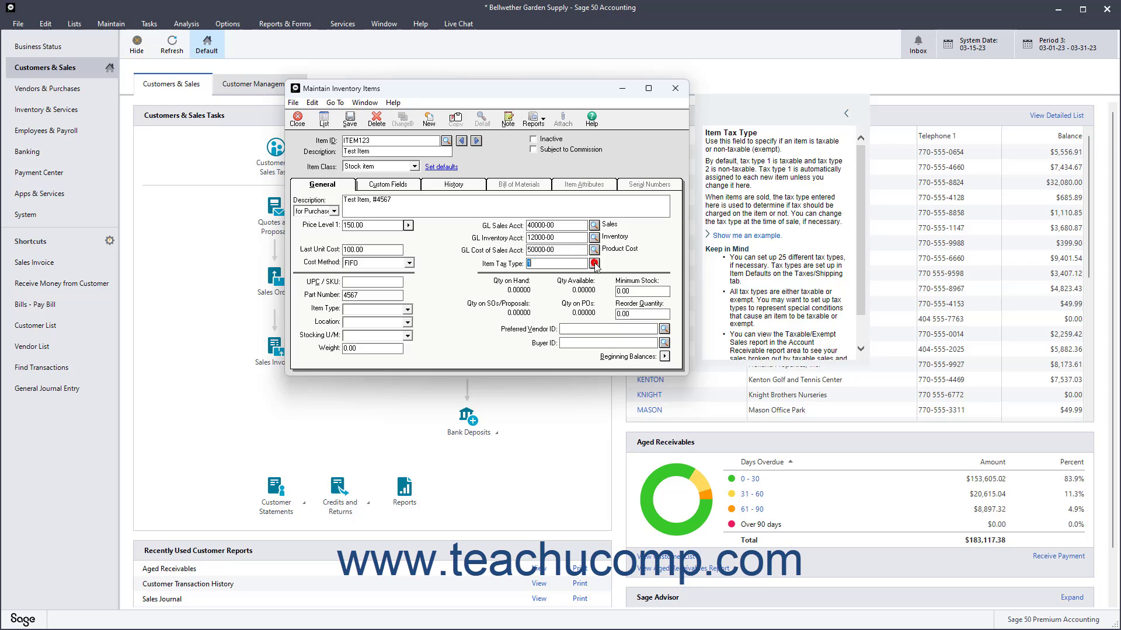
- Set the item's minimum stock to 5 and its reorder quantity to 10
left_click(640, 293)
type("5")
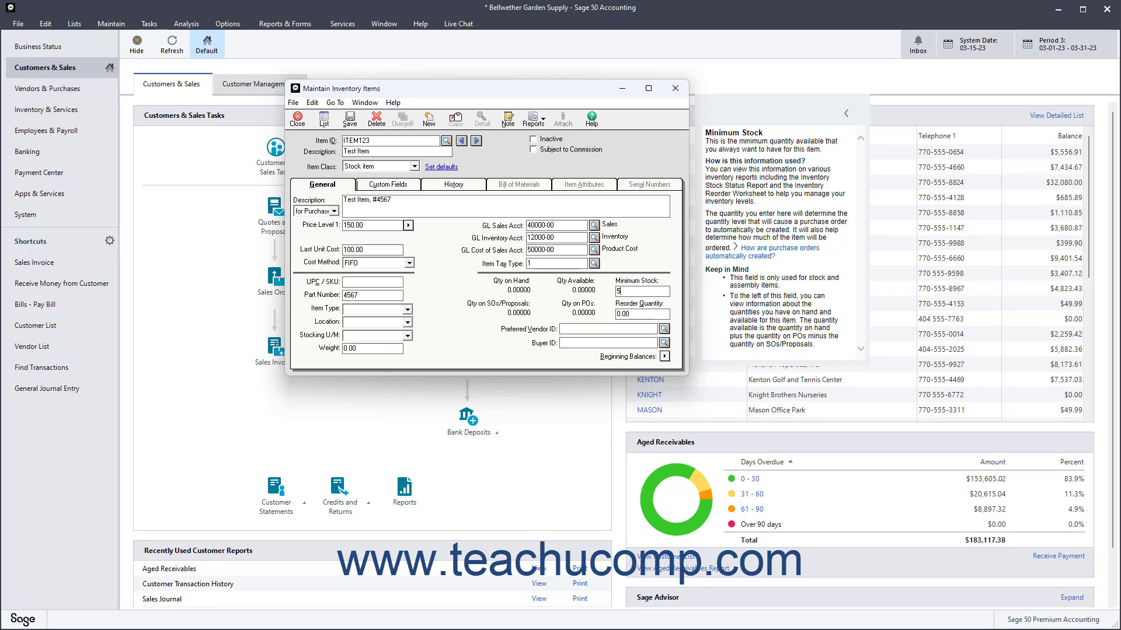
left_click(640, 314)
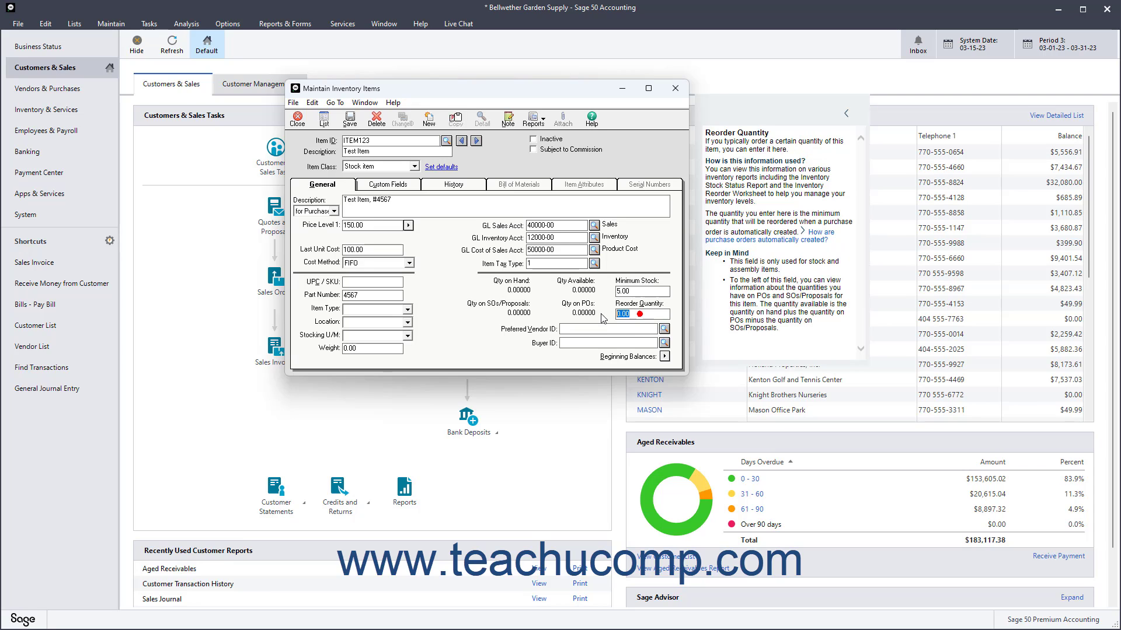
type("10")
- Choose ABNEY as the preferred vendor and view the available buyers without assigning one
left_click(664, 328)
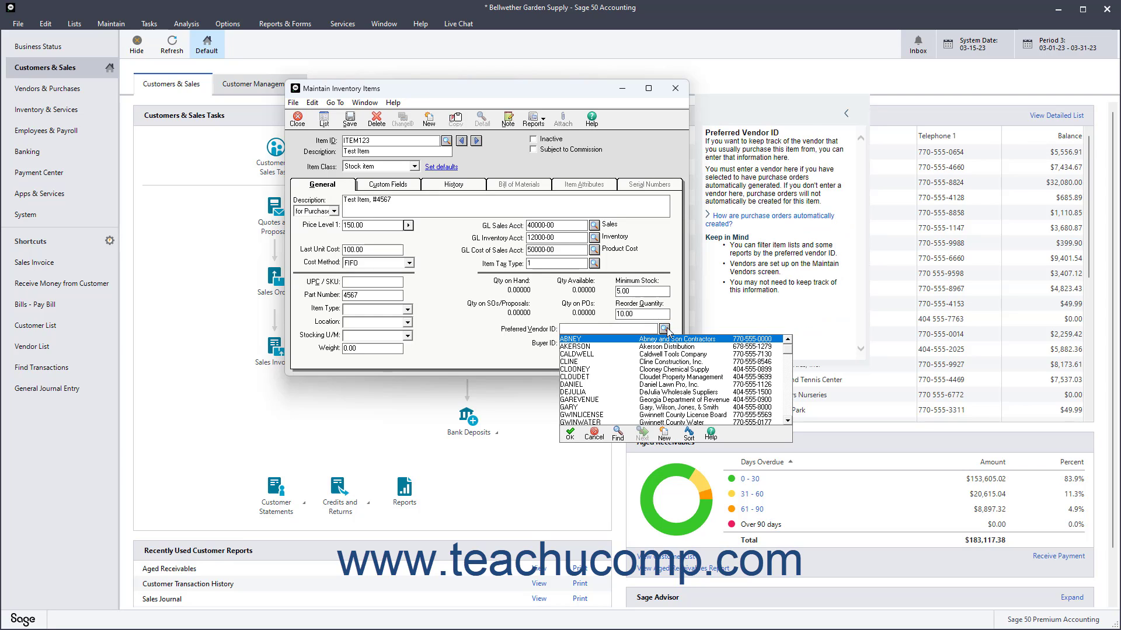
key("Return")
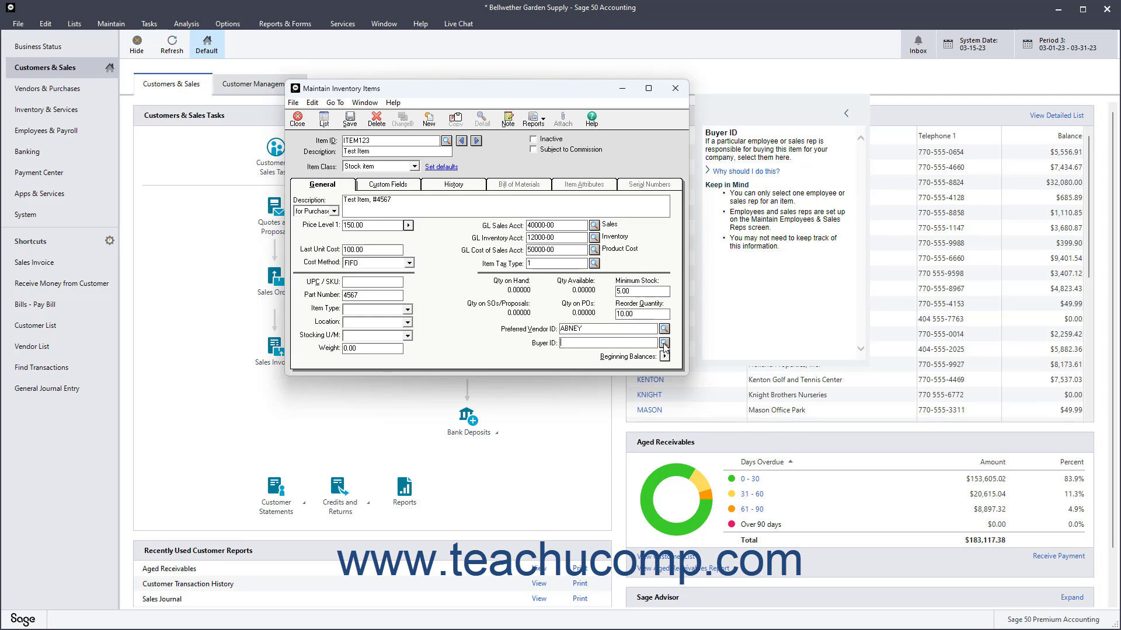
left_click(664, 343)
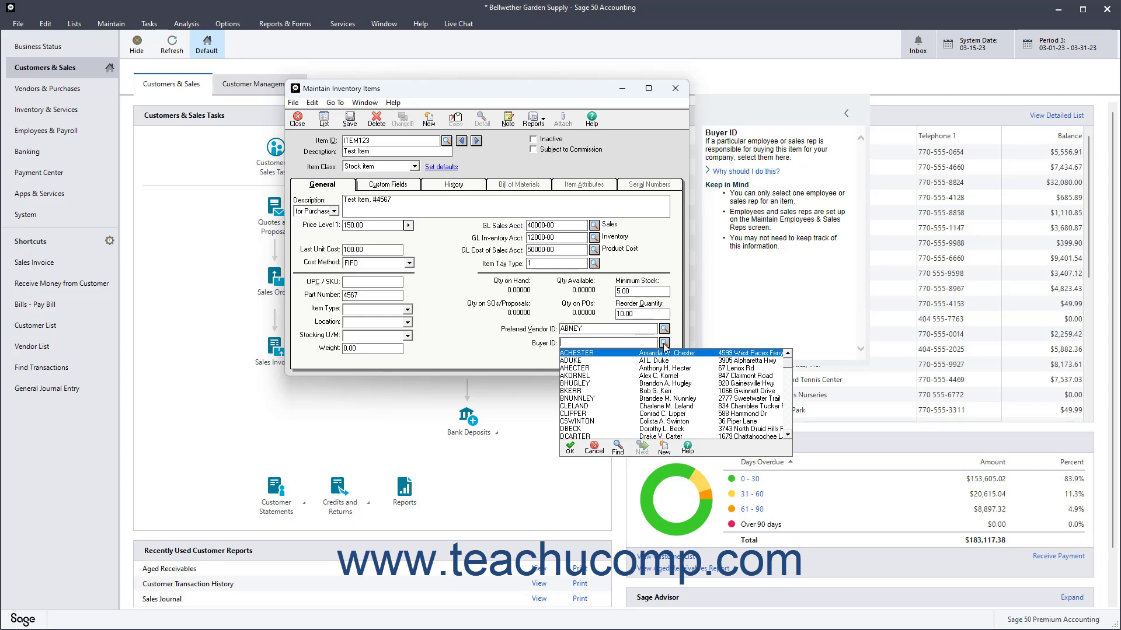
left_click(664, 344)
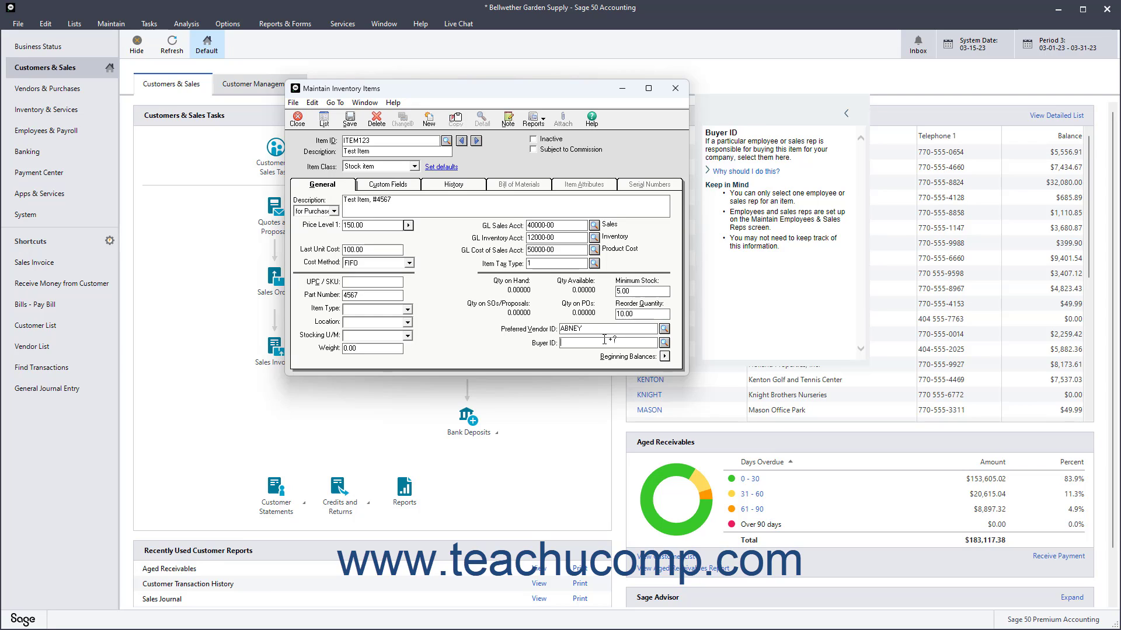
- Examine the custom fields and the period history of ITEM123, and return to its general information
left_click(396, 187)
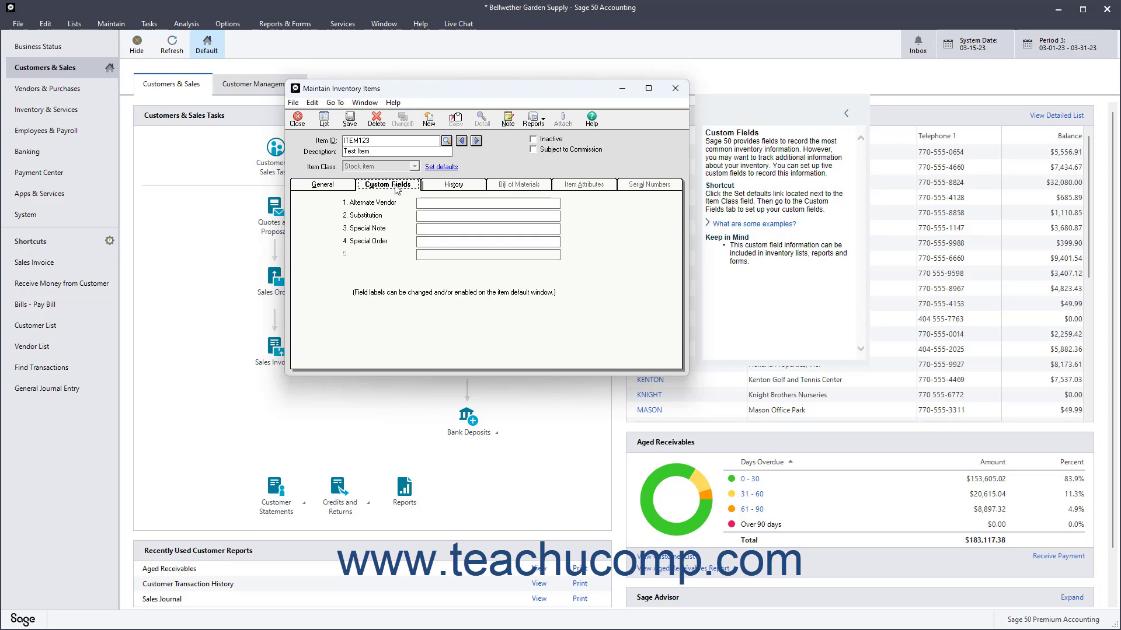
left_click(446, 187)
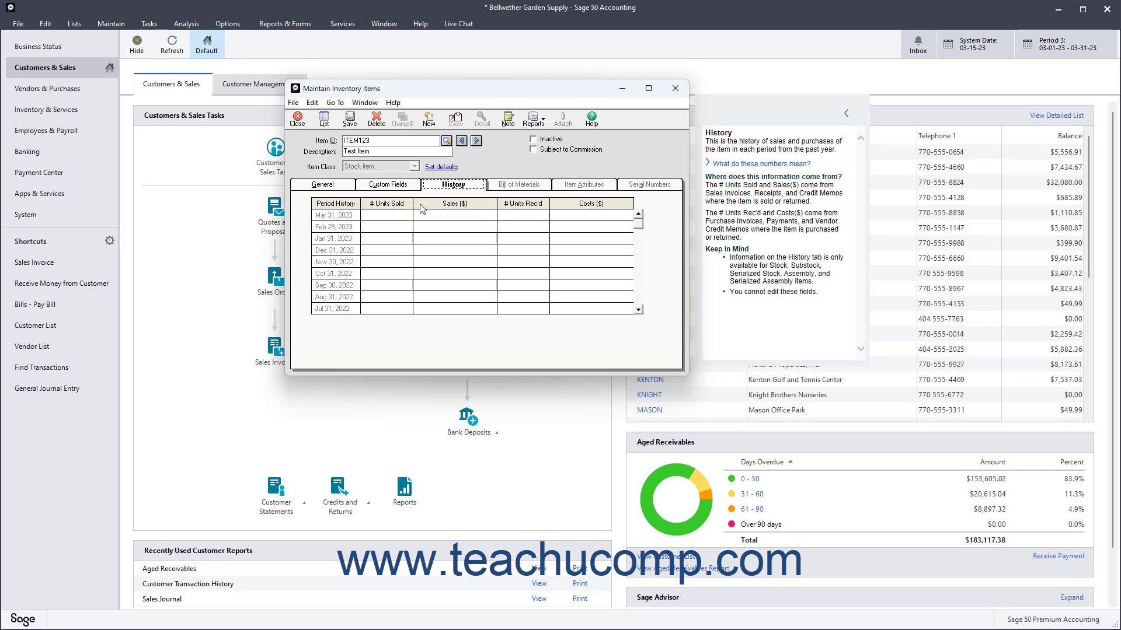
left_click(350, 185)
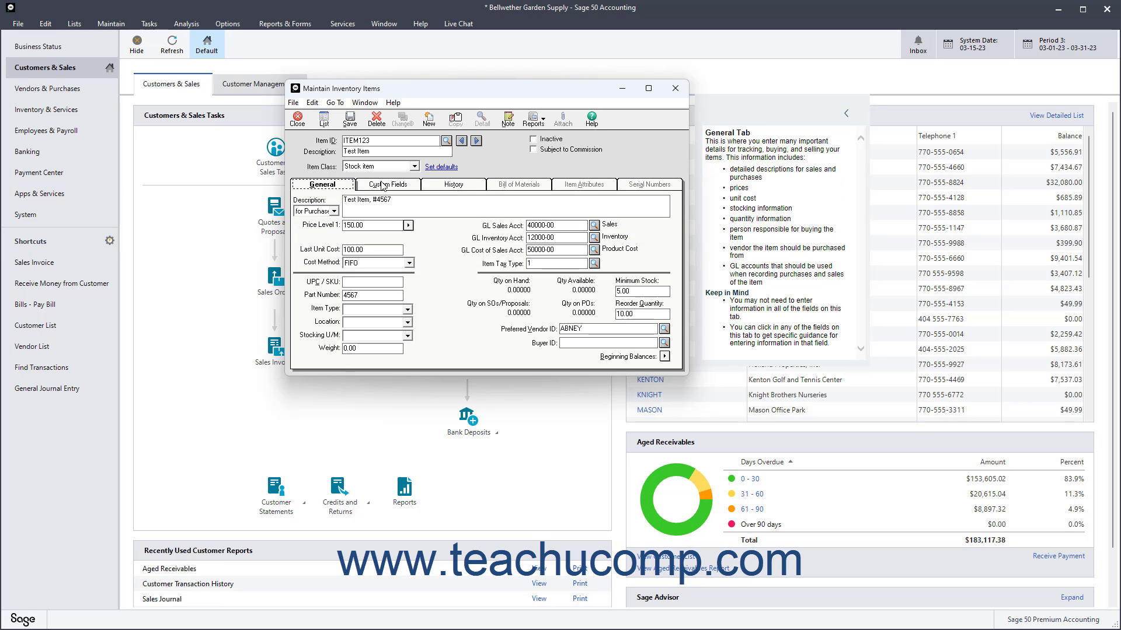
- Change the item class of ITEM123 to Assembly and enable Print Components on Invoice for its bill of materials
left_click(414, 167)
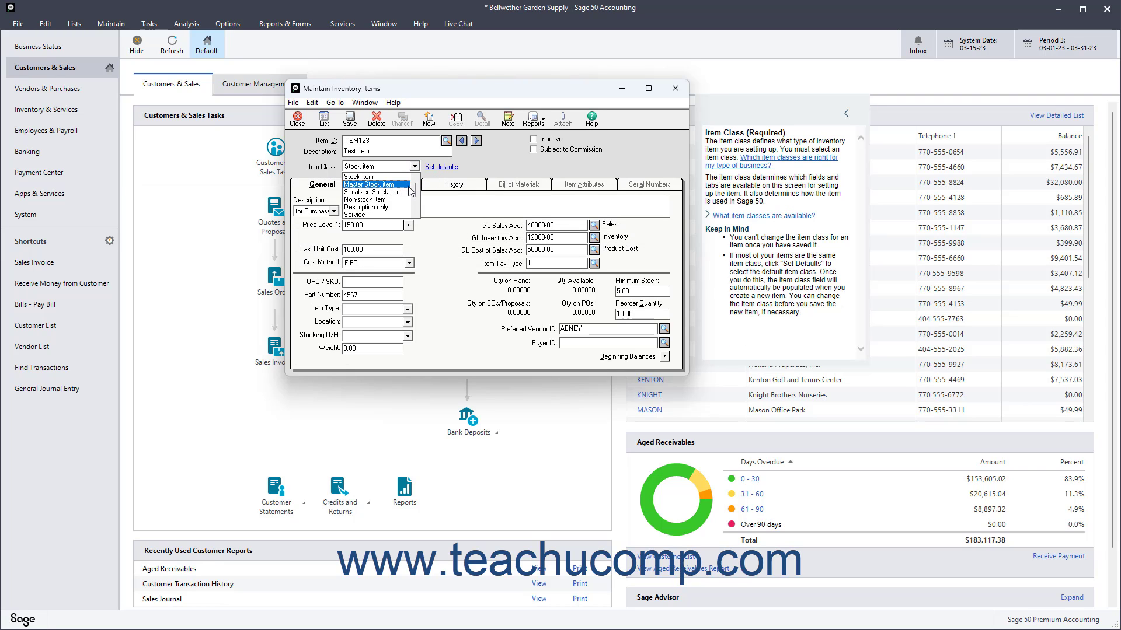
scroll(408, 195, "down", 1)
left_click(393, 207)
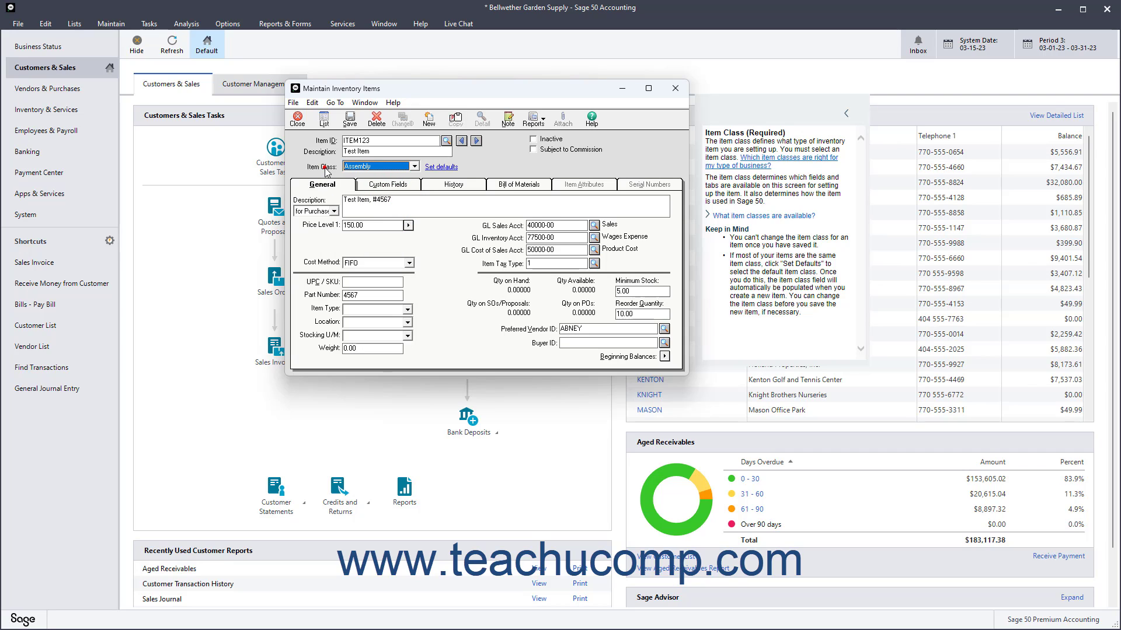
left_click(507, 185)
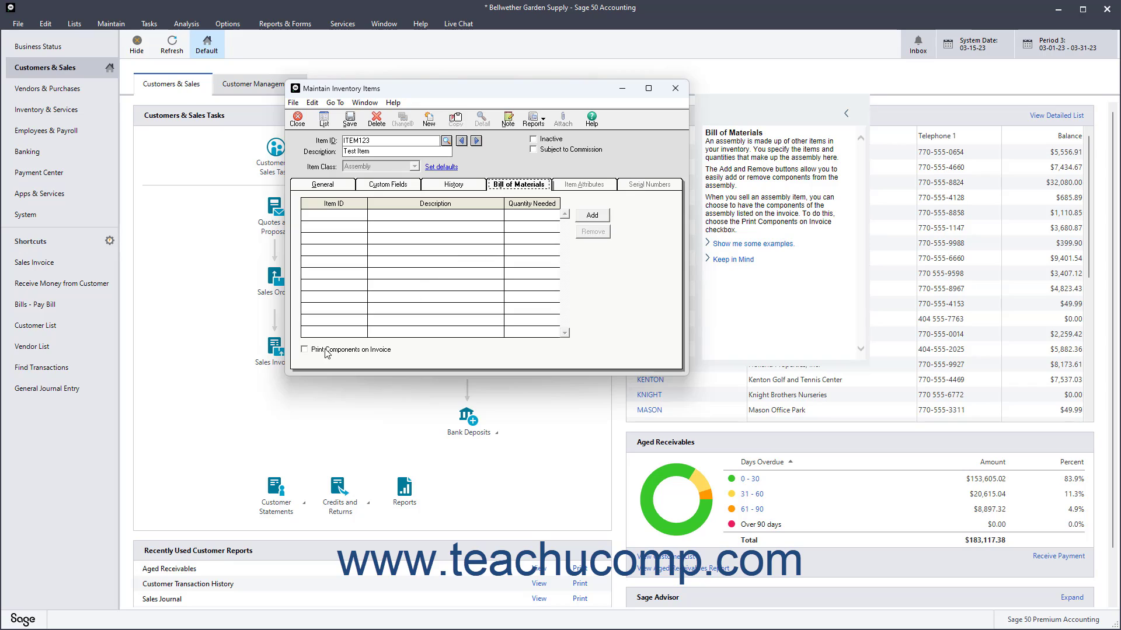
left_click(305, 350)
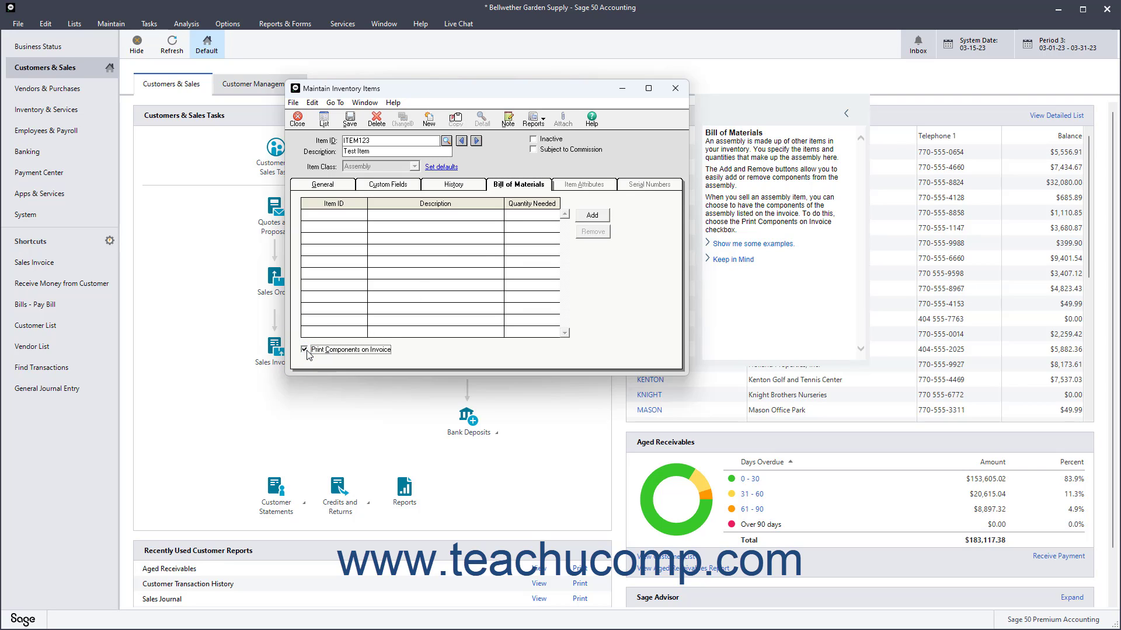
- Turn off Print Components on Invoice and add component BOOK-11000, BGS Floral Reference Guide, with a quantity needed of 1
left_click(306, 351)
left_click(361, 216)
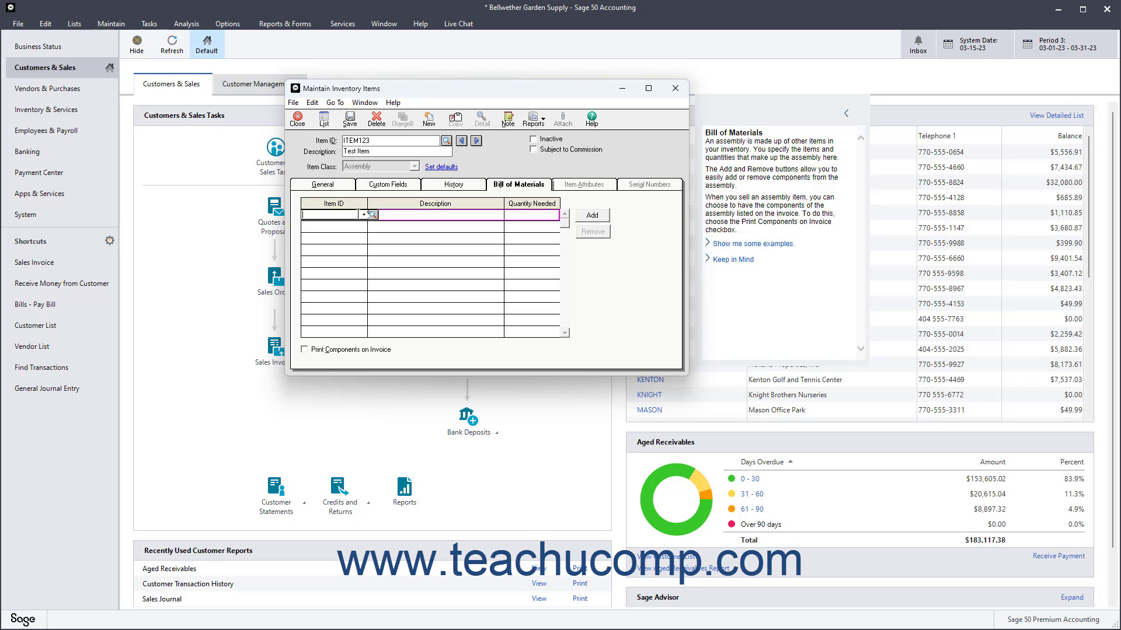
left_click(372, 215)
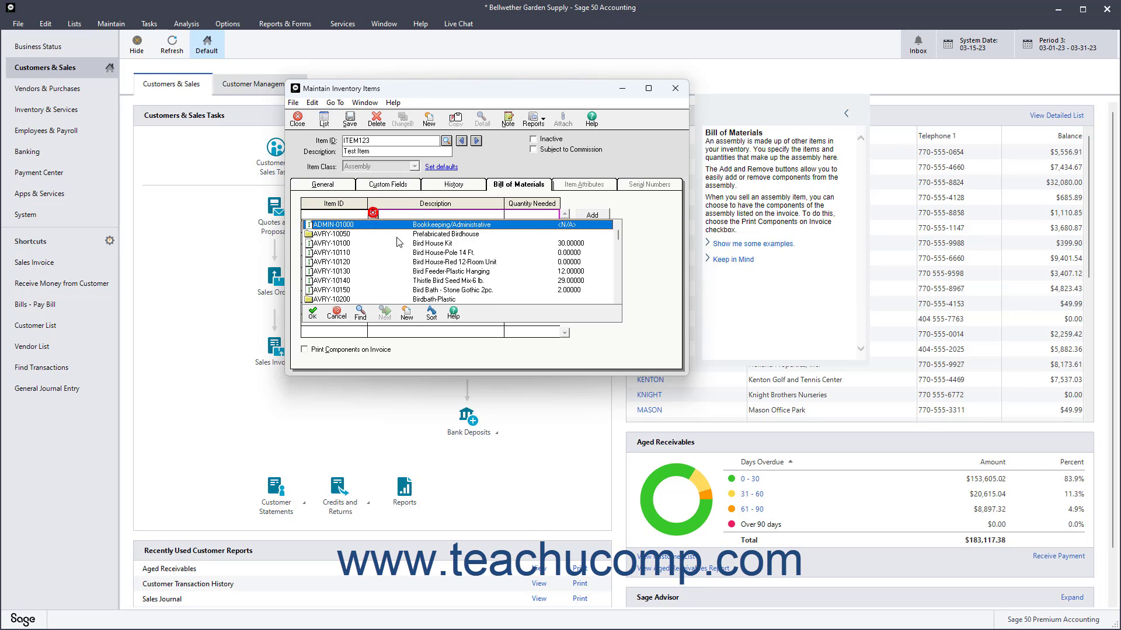
scroll(451, 267, "down", 2)
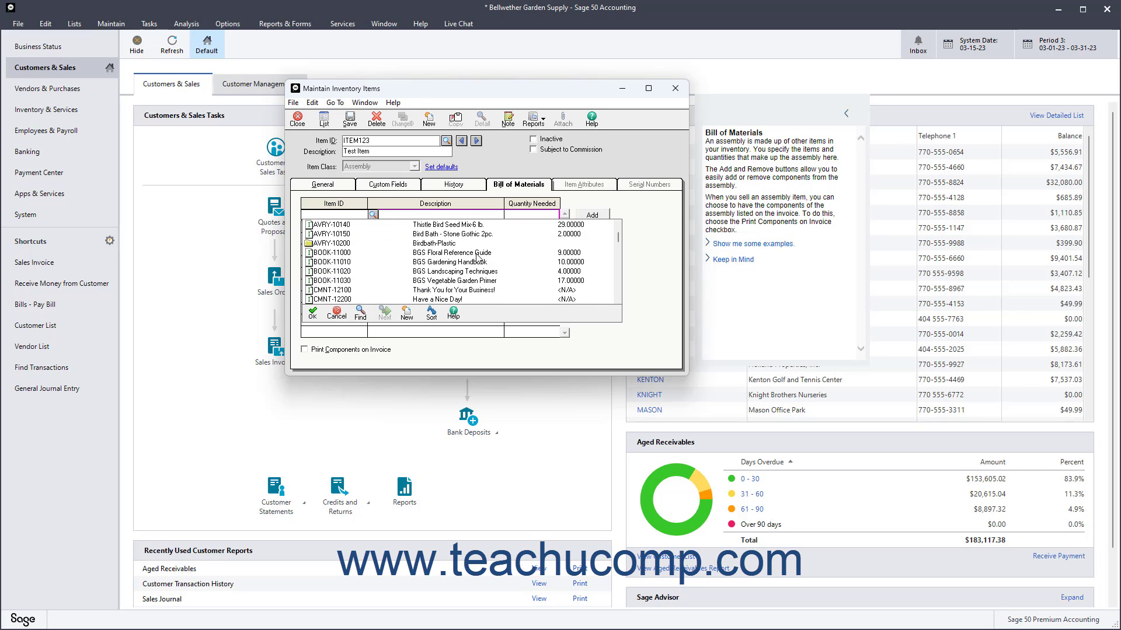
left_click(476, 254)
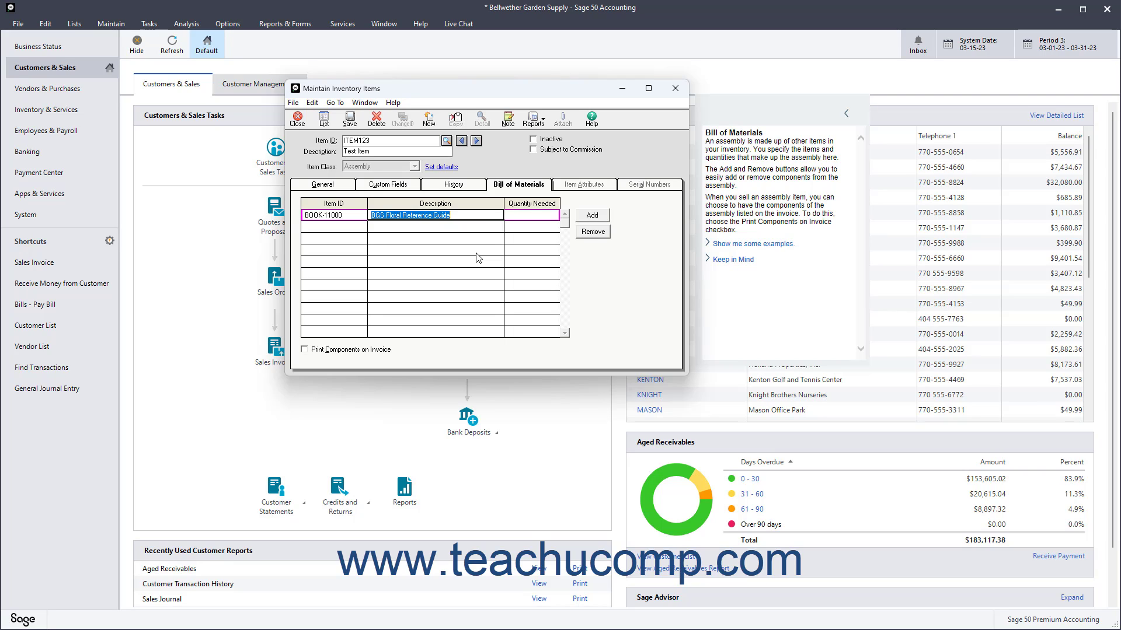
left_click(481, 214)
left_click(537, 215)
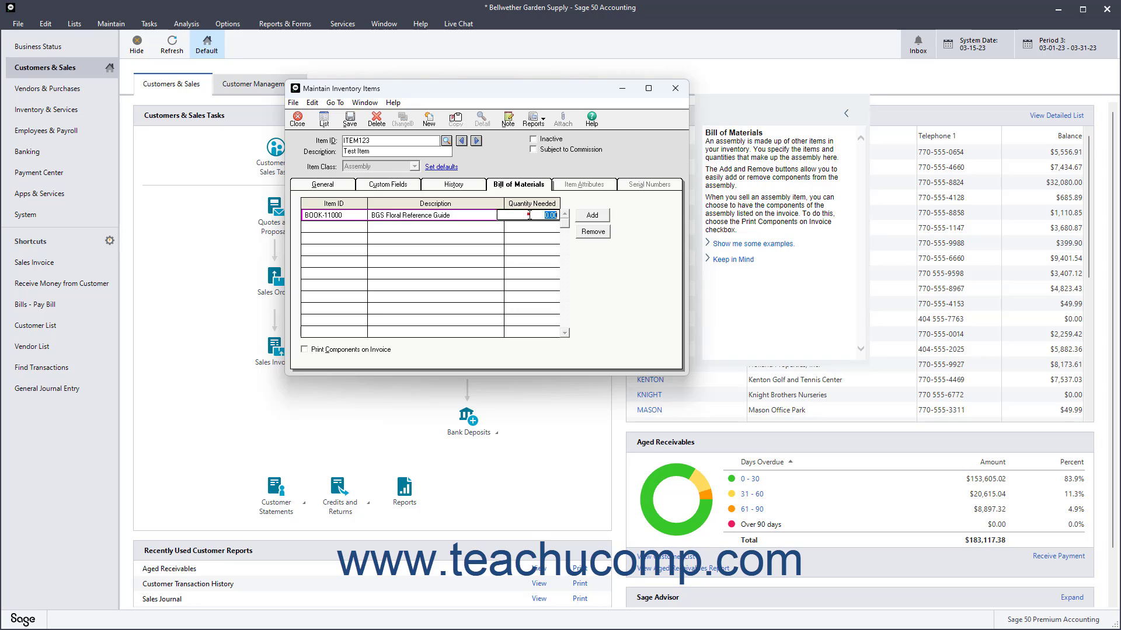
type("1")
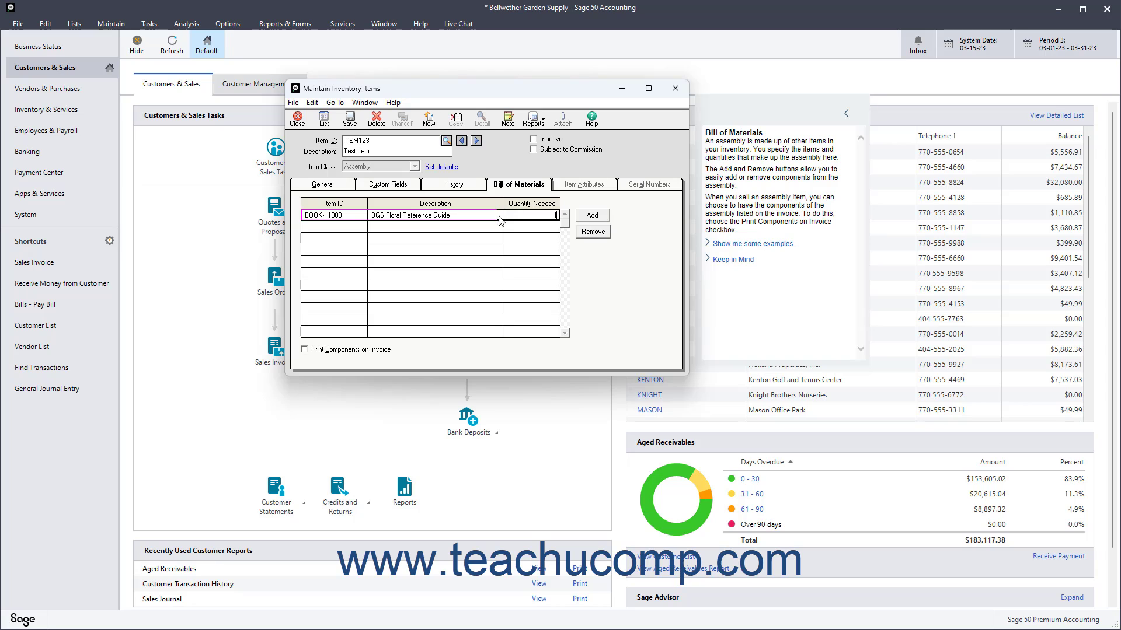
- Add BOOK-11020, BGS Landscaping Techniques, as a second bill of materials component with a quantity needed of 1
left_click(351, 228)
left_click(373, 228)
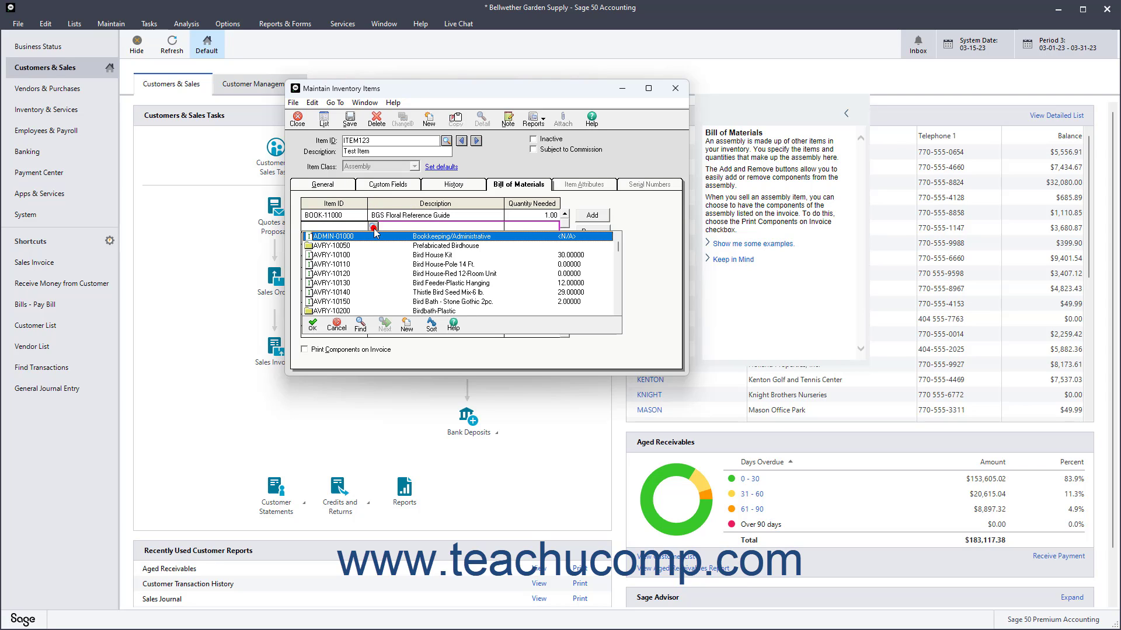
scroll(455, 280, "down", 3)
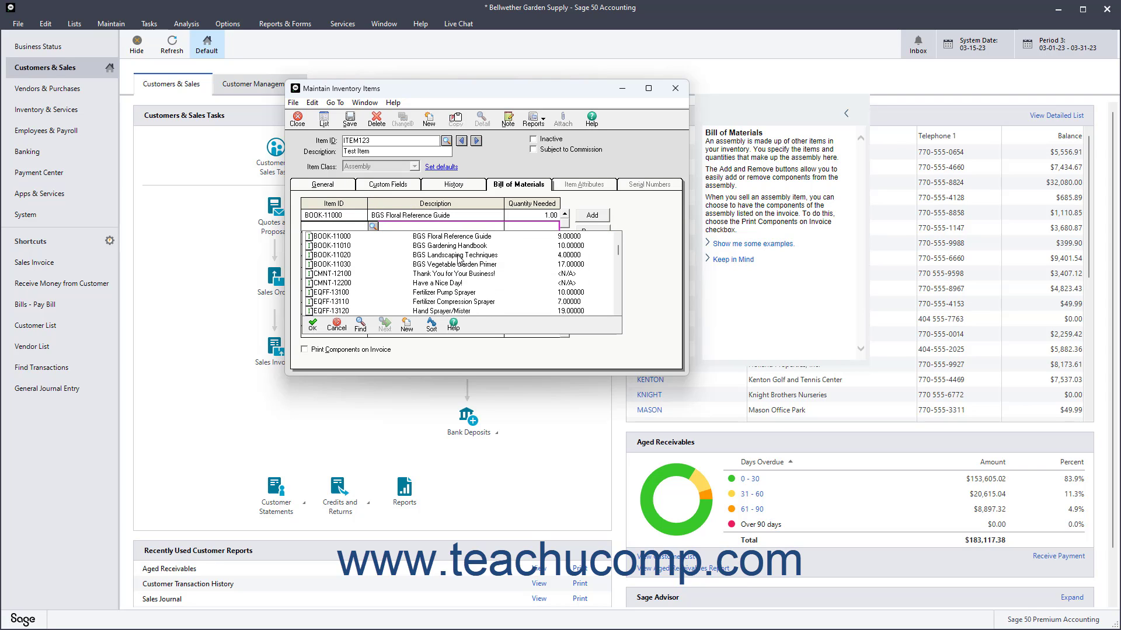
double_click(460, 256)
left_click(536, 226)
type("1")
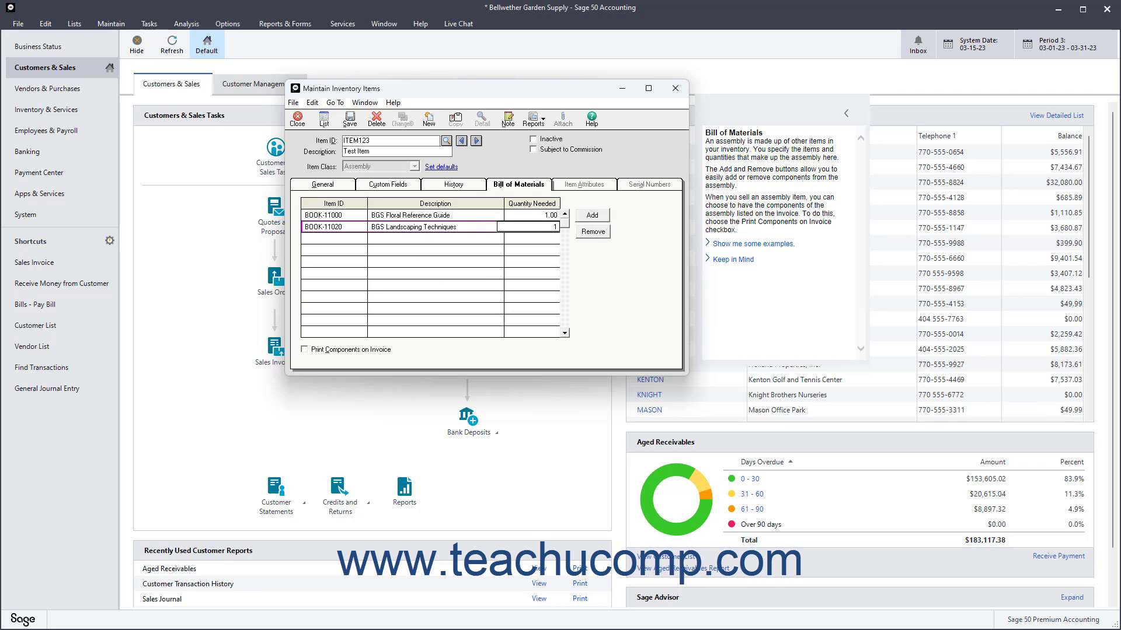
- Remove BOOK-11000 and BOOK-11020 from the bill of materials of ITEM123
left_click(528, 215)
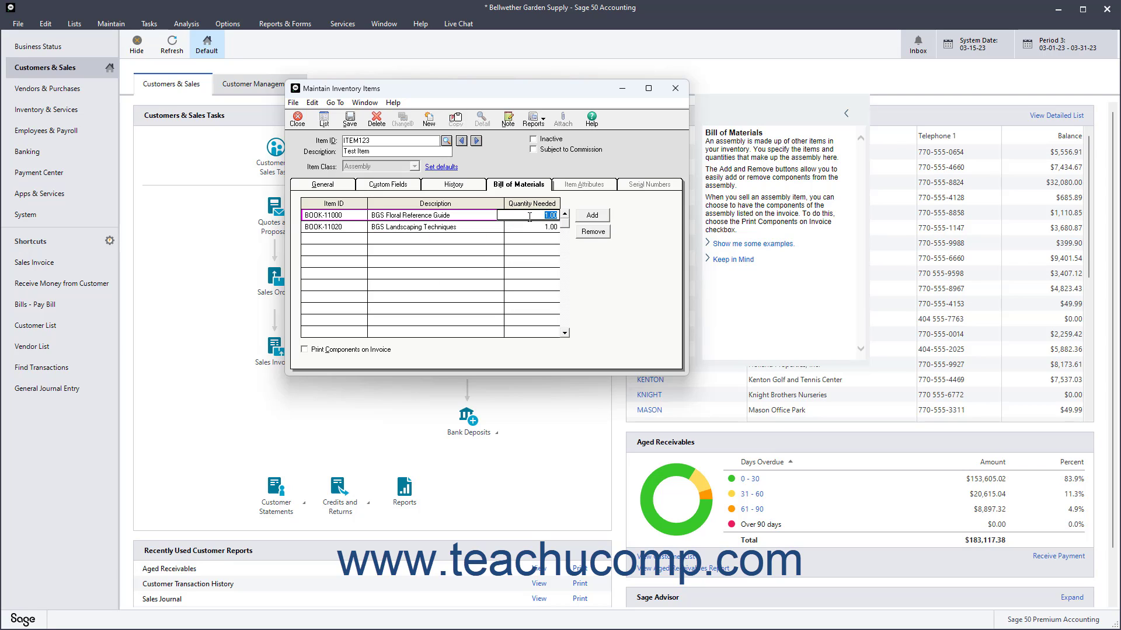
left_click(606, 232)
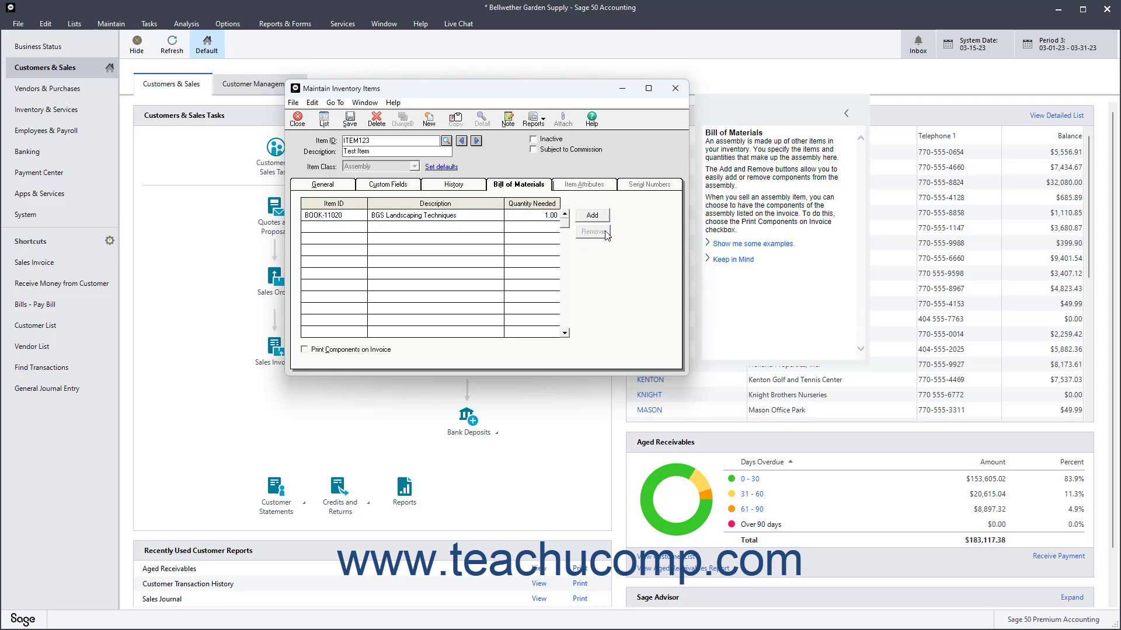
left_click(534, 216)
left_click(593, 232)
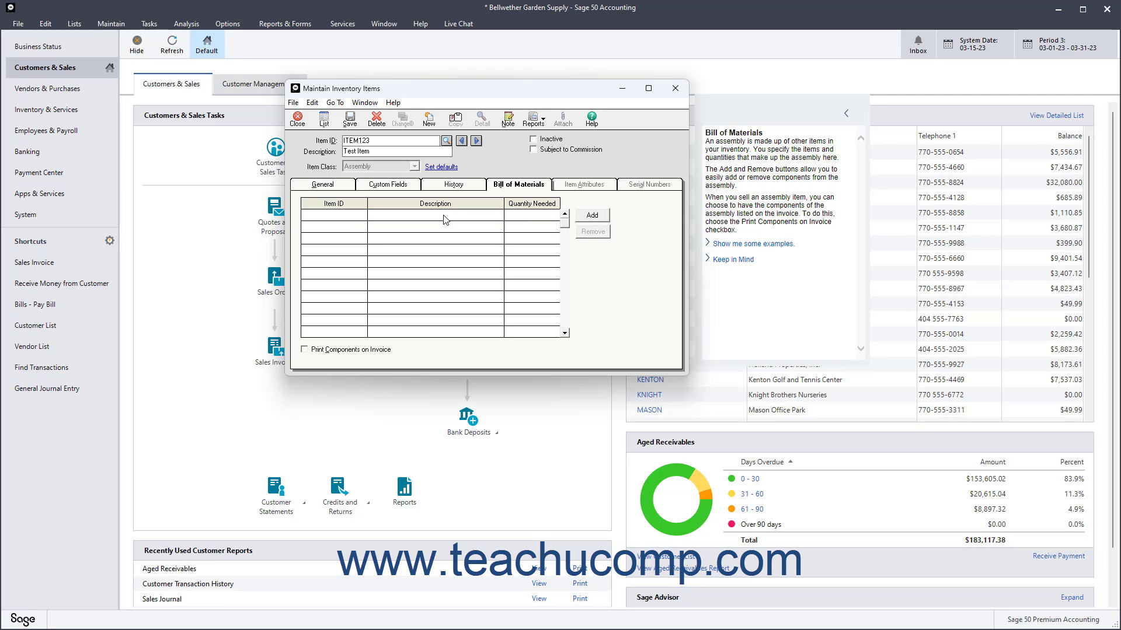
- Change the item class of ITEM123 to Master Stock item and review its primary and secondary attribute fields
left_click(337, 187)
left_click(414, 166)
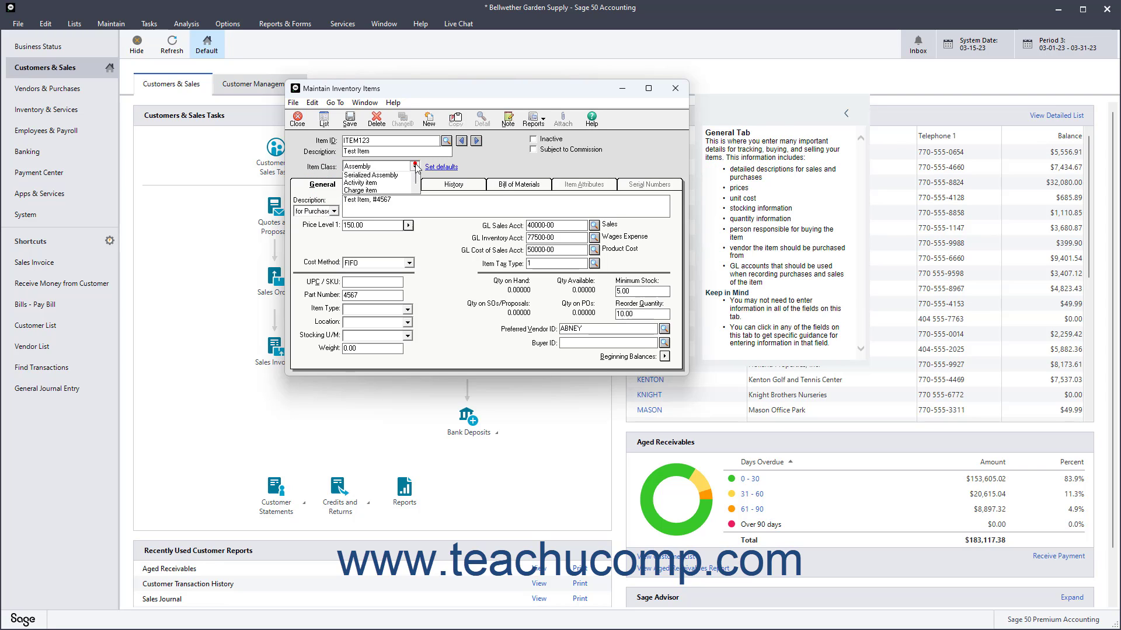
scroll(386, 193, "down", 2)
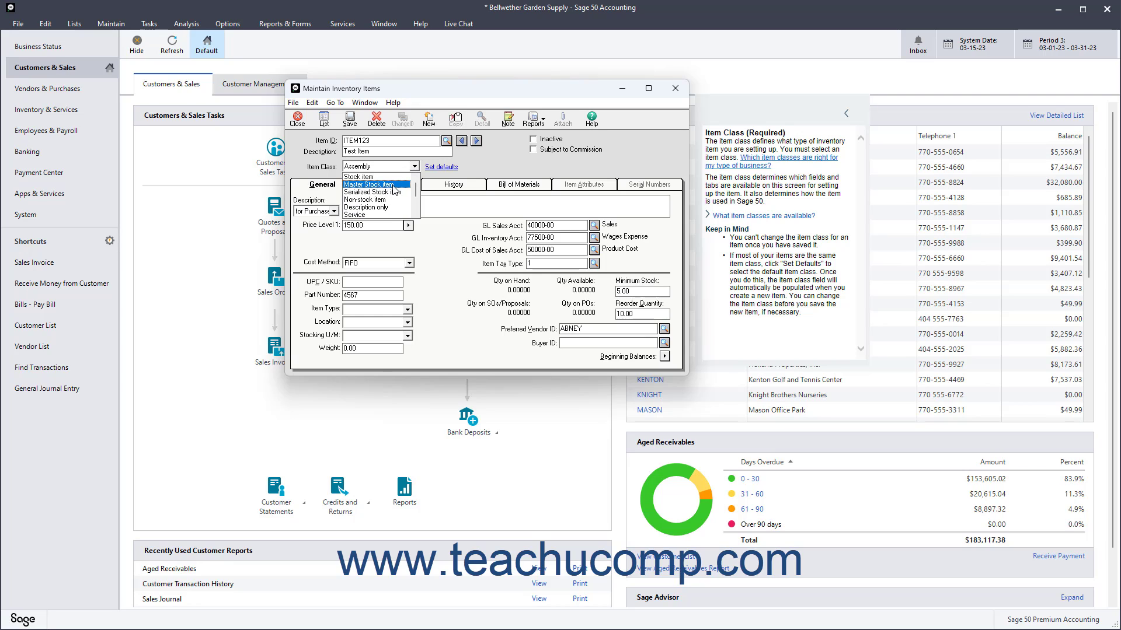
left_click(394, 188)
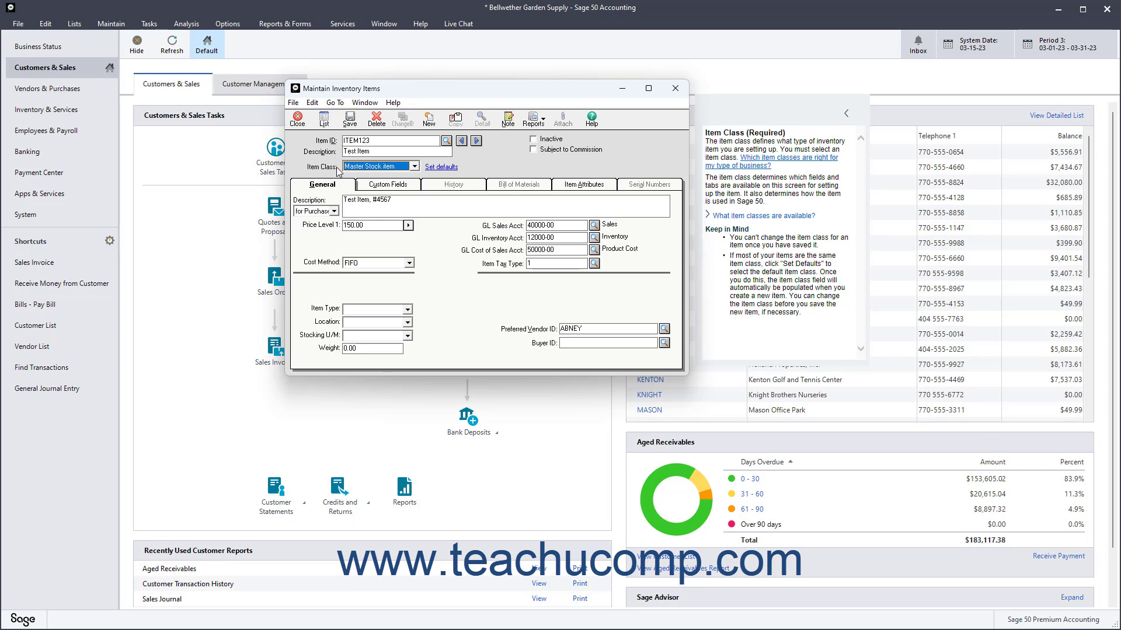
left_click(572, 184)
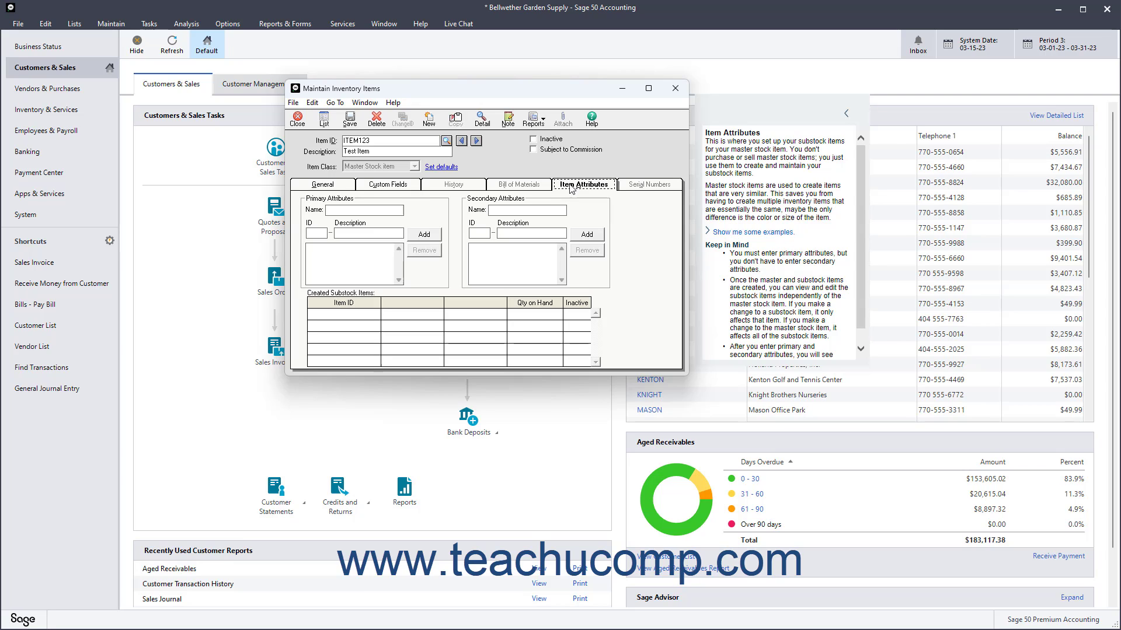
left_click(392, 211)
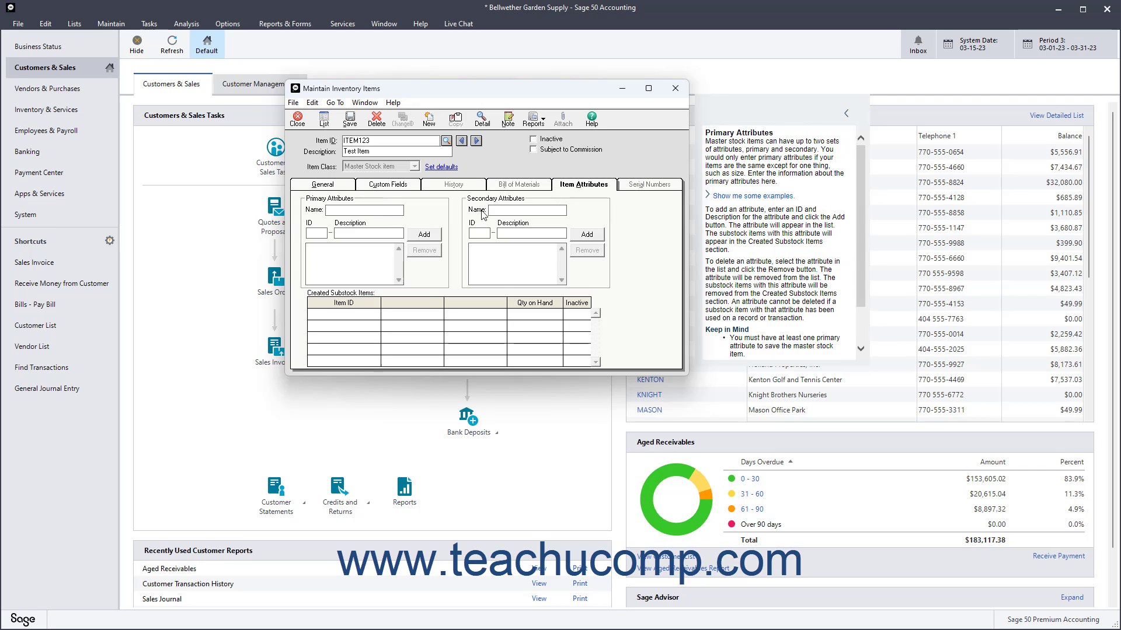
left_click(506, 210)
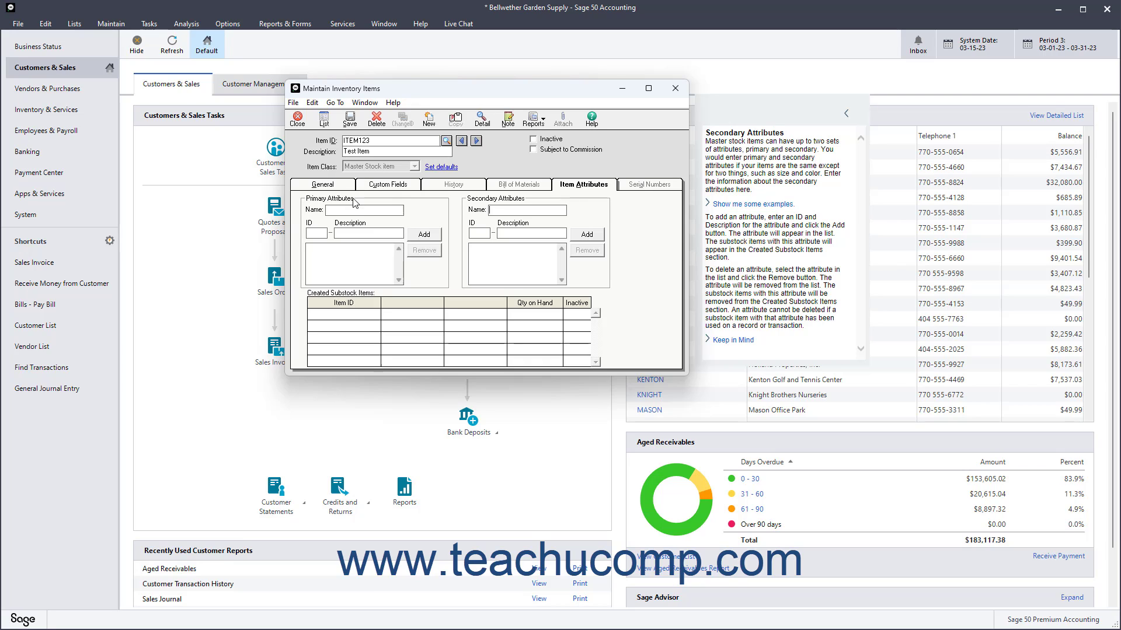
left_click(487, 210)
- Name the primary attribute Color and add the value Blue with the ID BL
left_click(362, 210)
type("Colo")
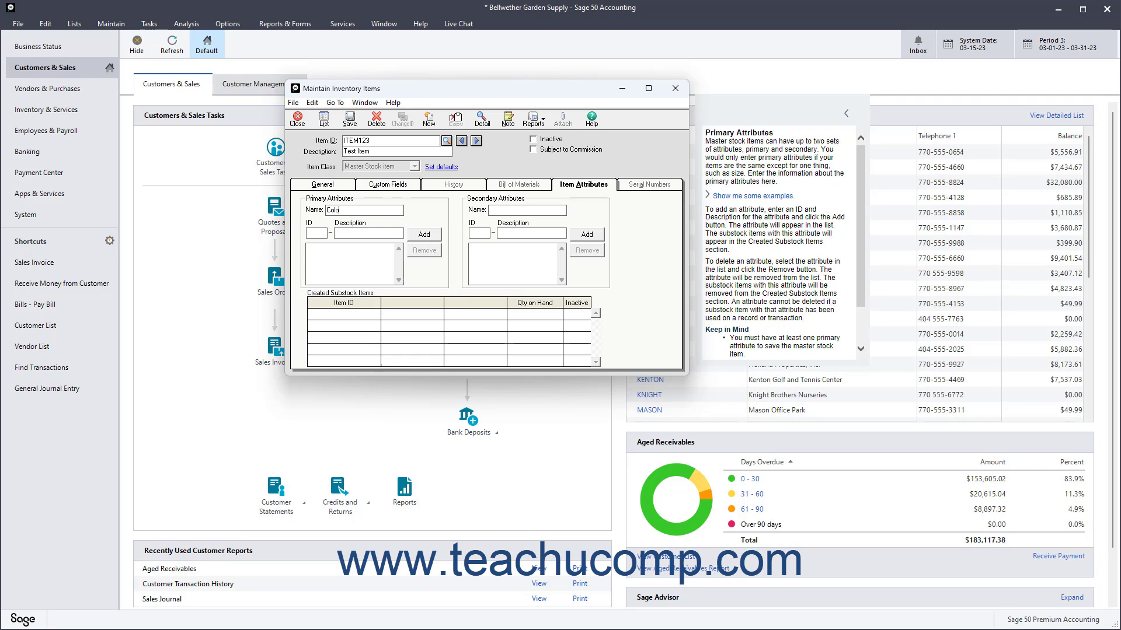
type("r")
left_click(319, 233)
type("BL")
key("Tab")
type("Blue")
left_click(424, 234)
- Add the primary attribute values Red with the ID RD and Green with the ID GN
type("RD")
type("Red")
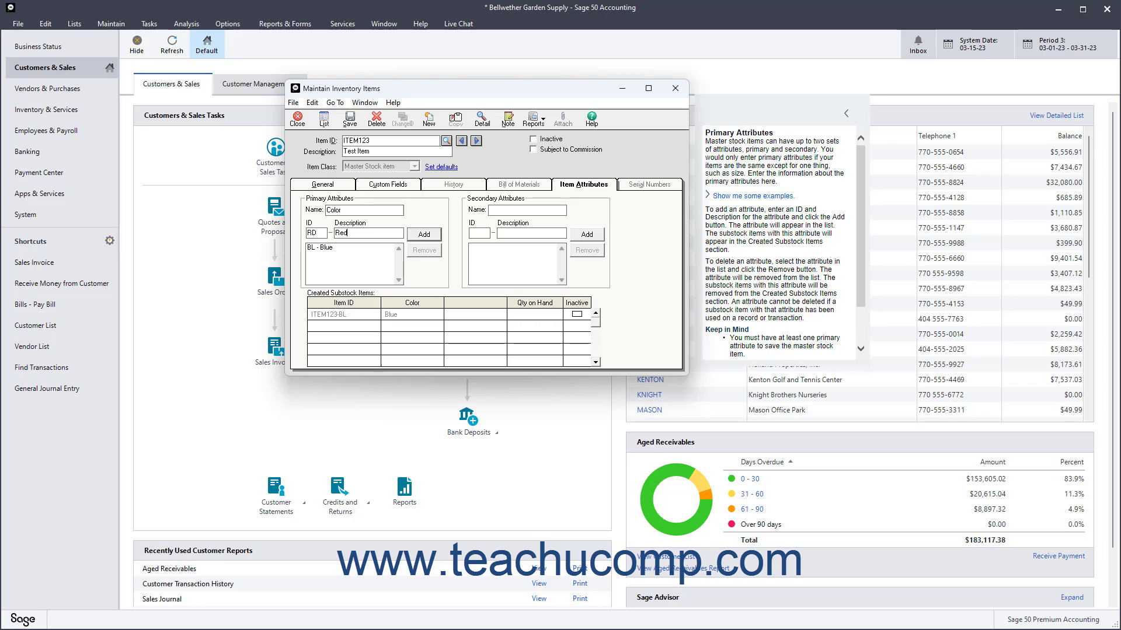
left_click(421, 236)
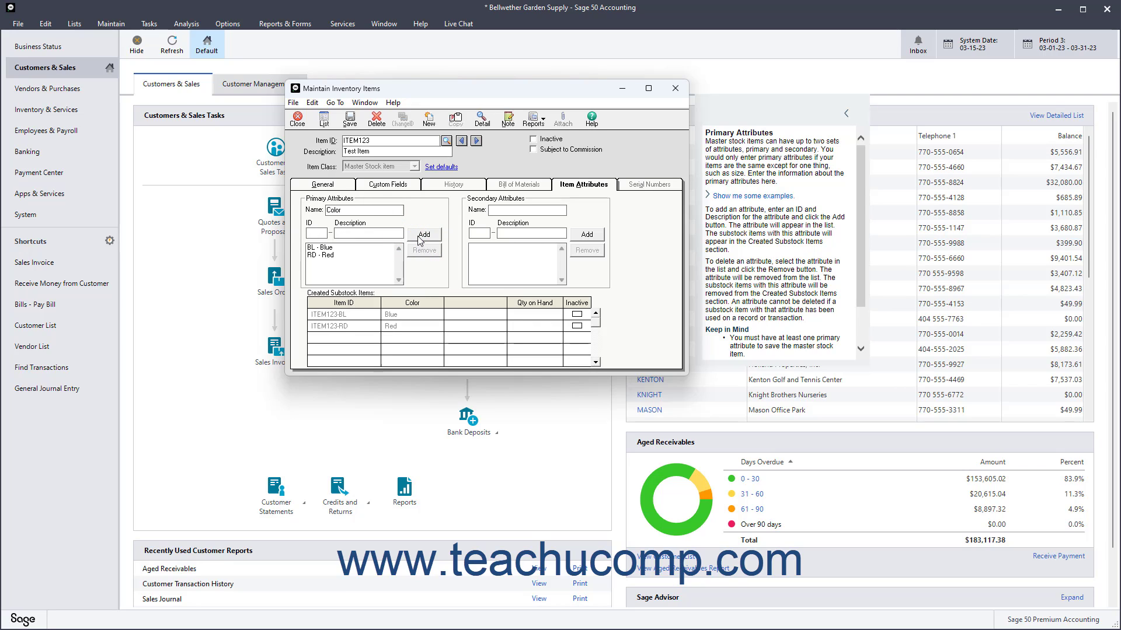
type("GN")
key("Tab")
type("Green")
left_click(424, 234)
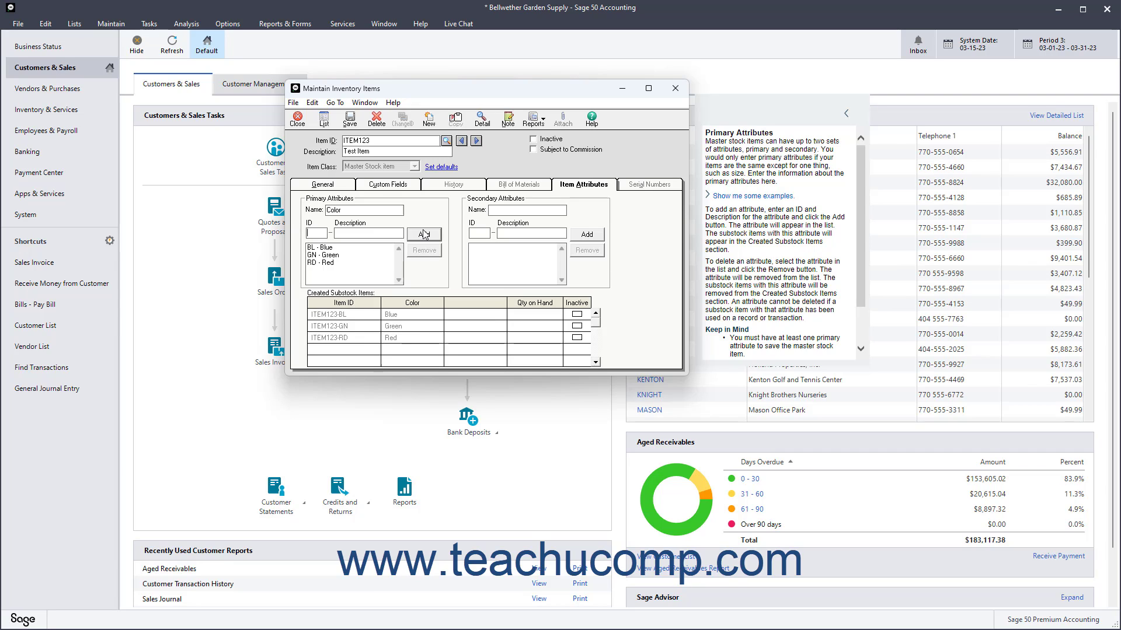
- Name the secondary attribute Size and add the value Small with the ID S
left_click(527, 209)
type("Size")
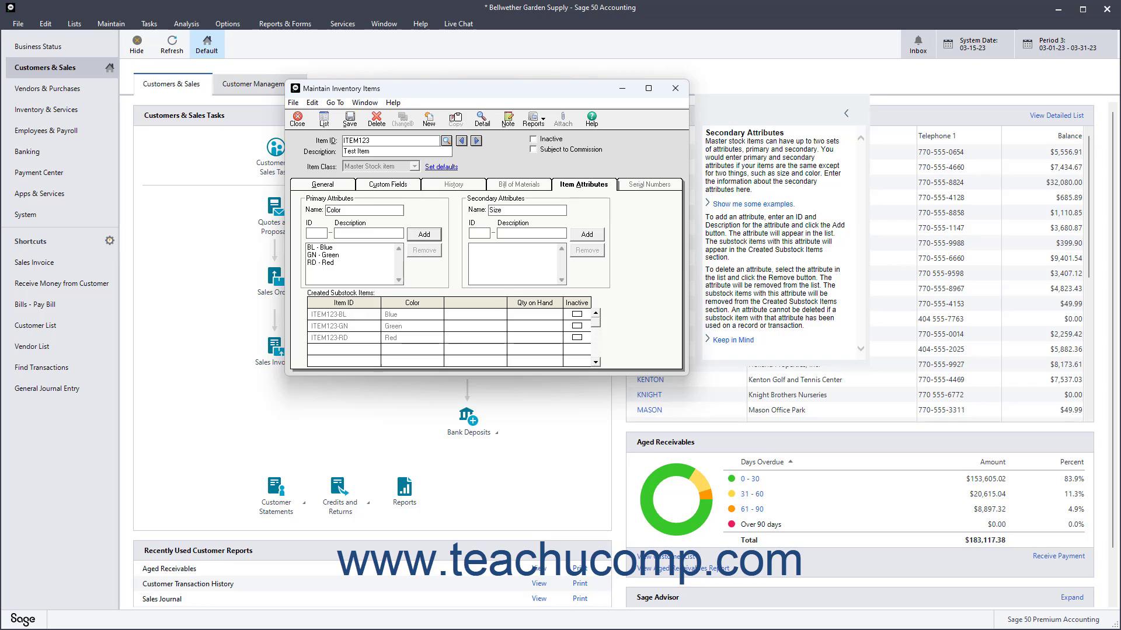
left_click(480, 235)
type("Small")
left_click(588, 237)
- Add the secondary attribute values Medium with the ID M and Large with the ID L
type("M")
type("Medium")
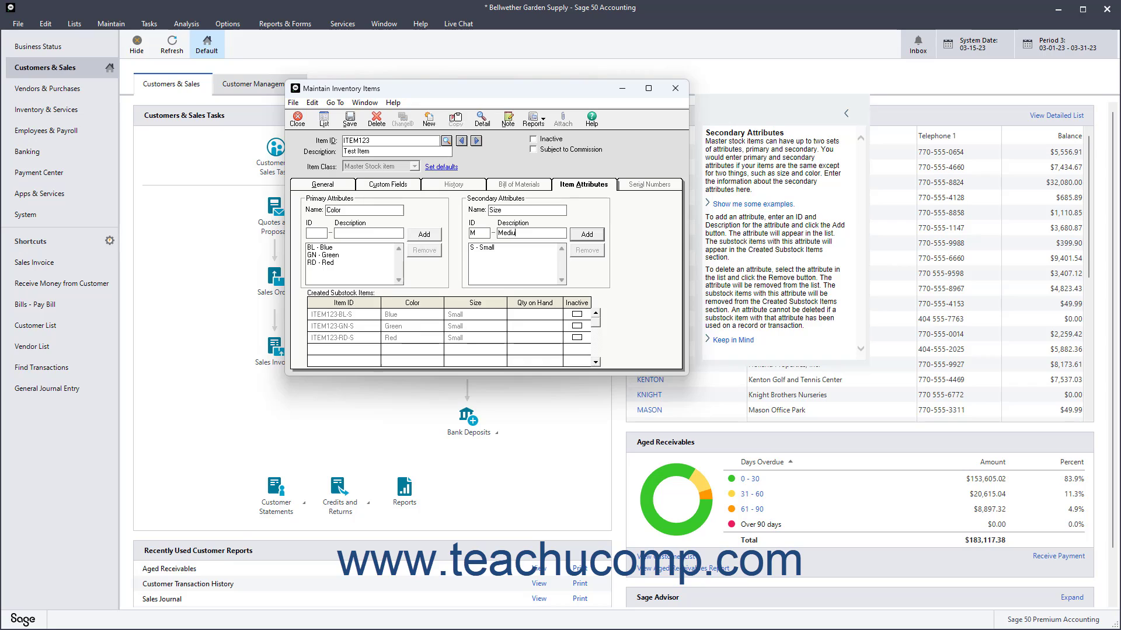
left_click(590, 235)
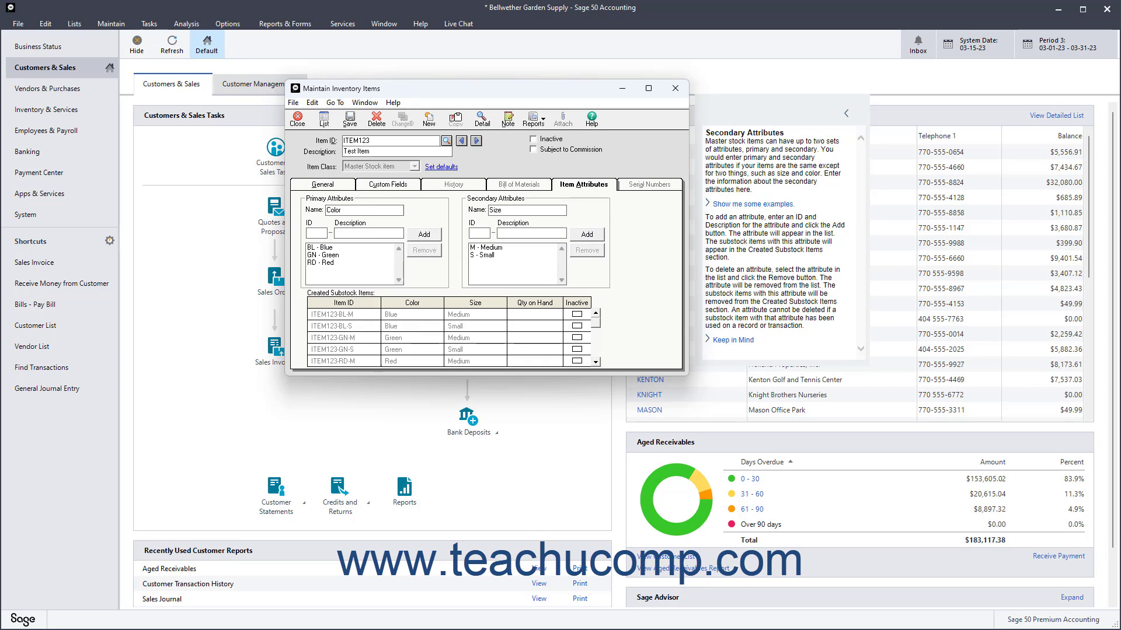
type("Large")
left_click(586, 234)
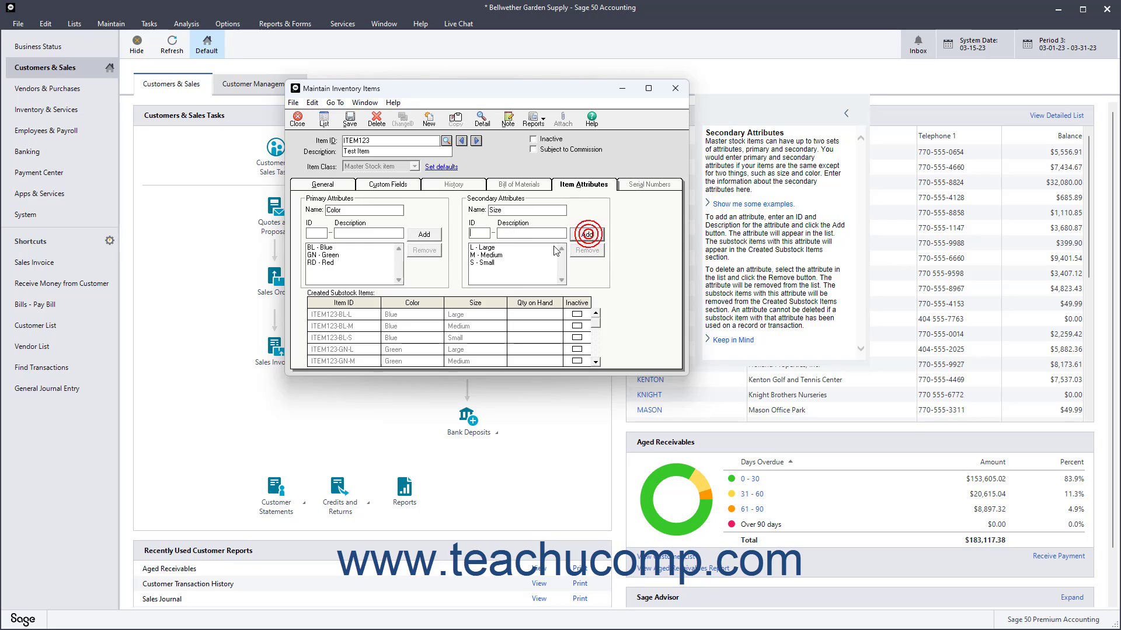
- Remove the Small, Medium and Large values from the secondary attribute Size
left_click(517, 264)
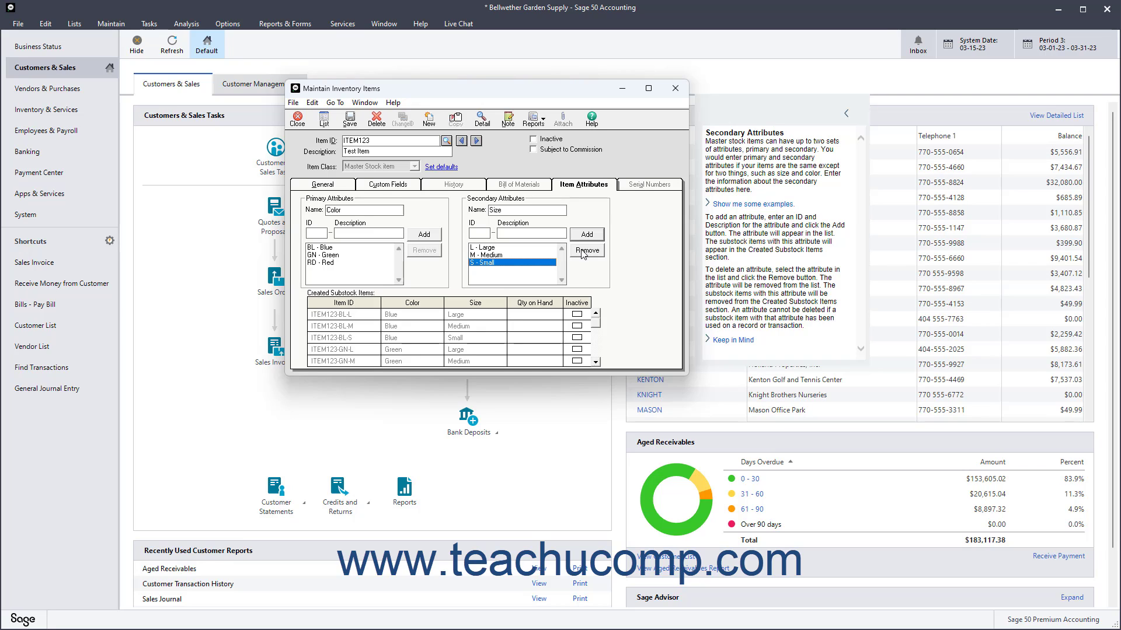
left_click(469, 315)
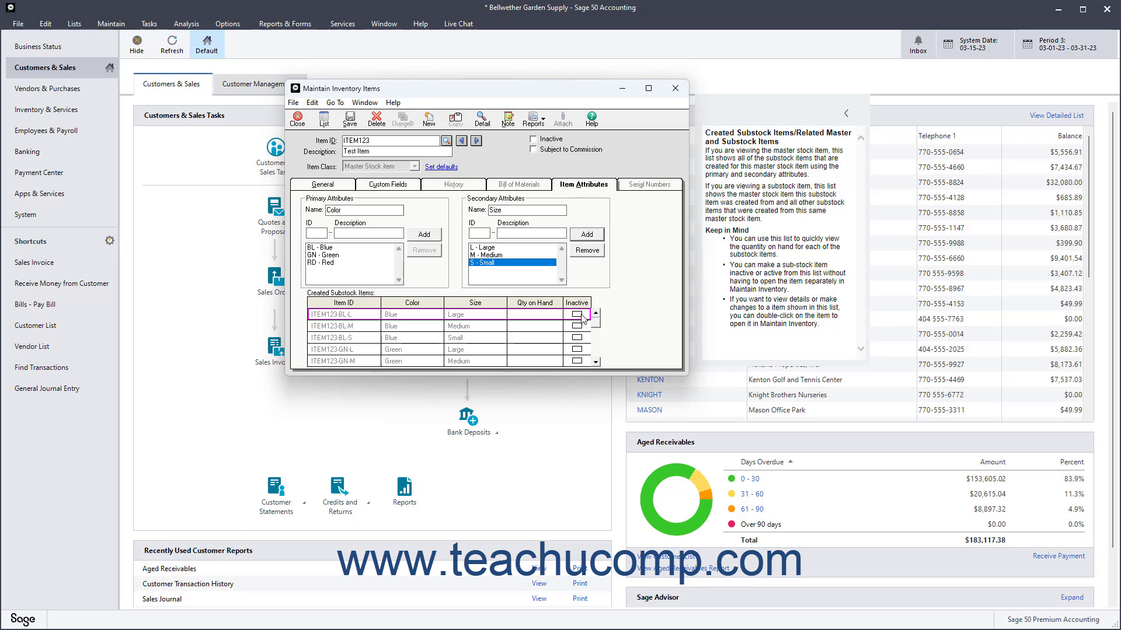
left_click(581, 251)
left_click(543, 255)
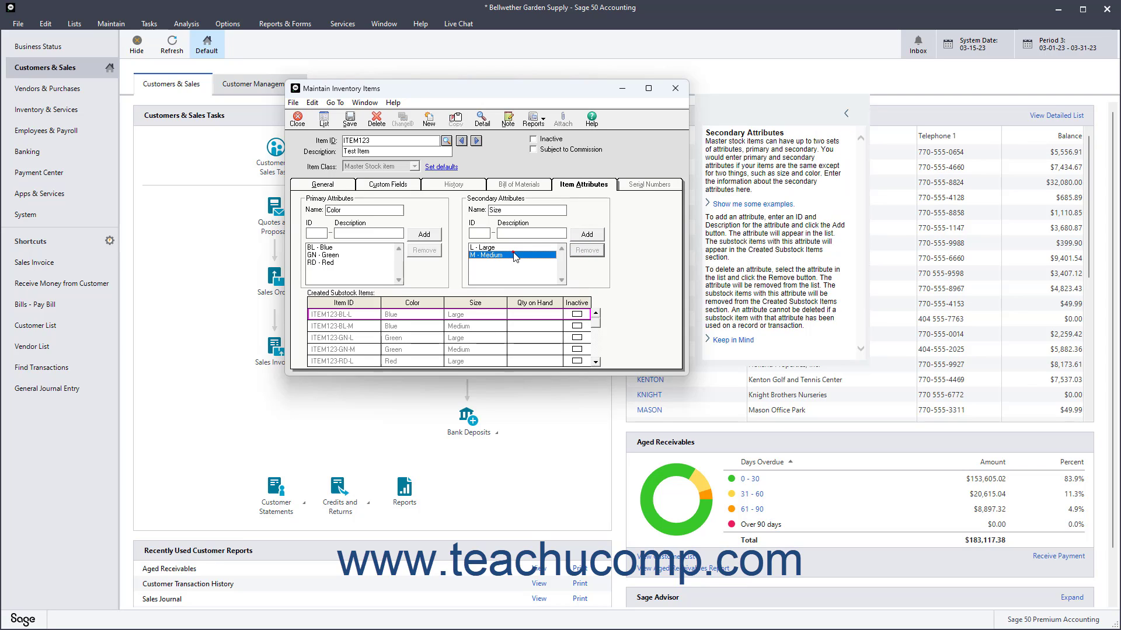
left_click(583, 251)
left_click(487, 248)
left_click(586, 250)
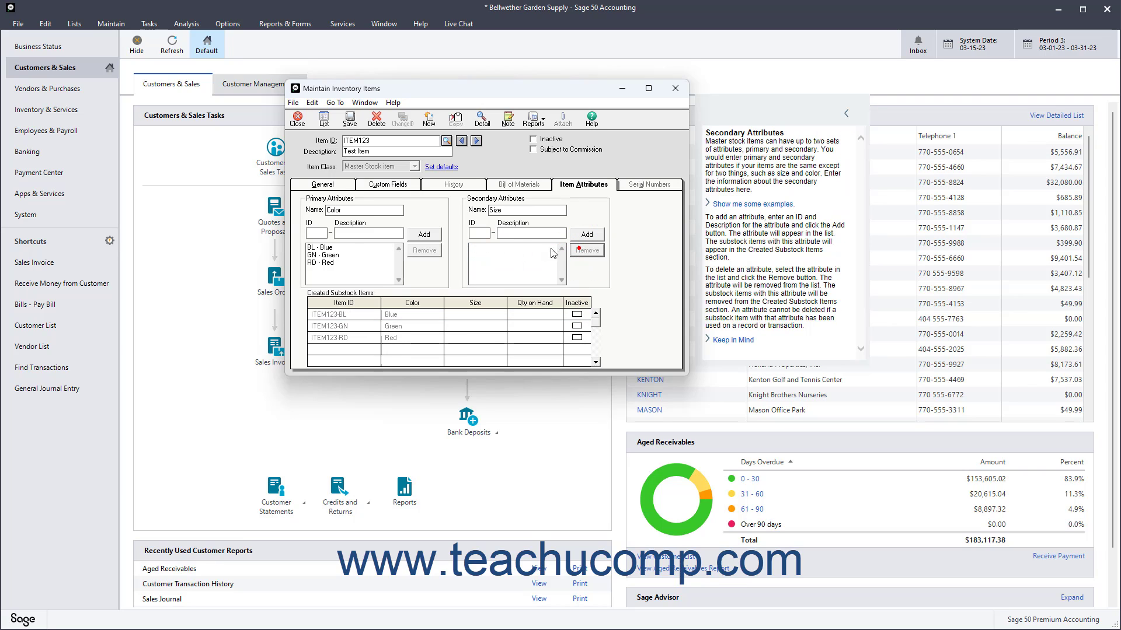
- Remove the Blue, Green and Red values from the primary attribute Color
left_click(351, 247)
left_click(418, 251)
left_click(359, 249)
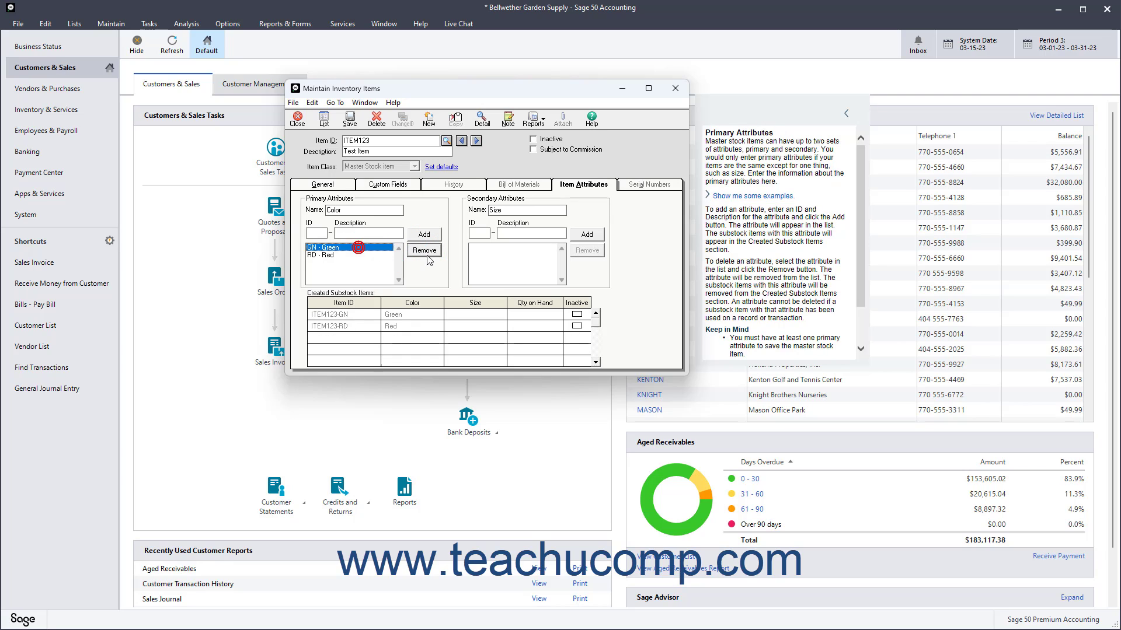
left_click(426, 251)
left_click(360, 250)
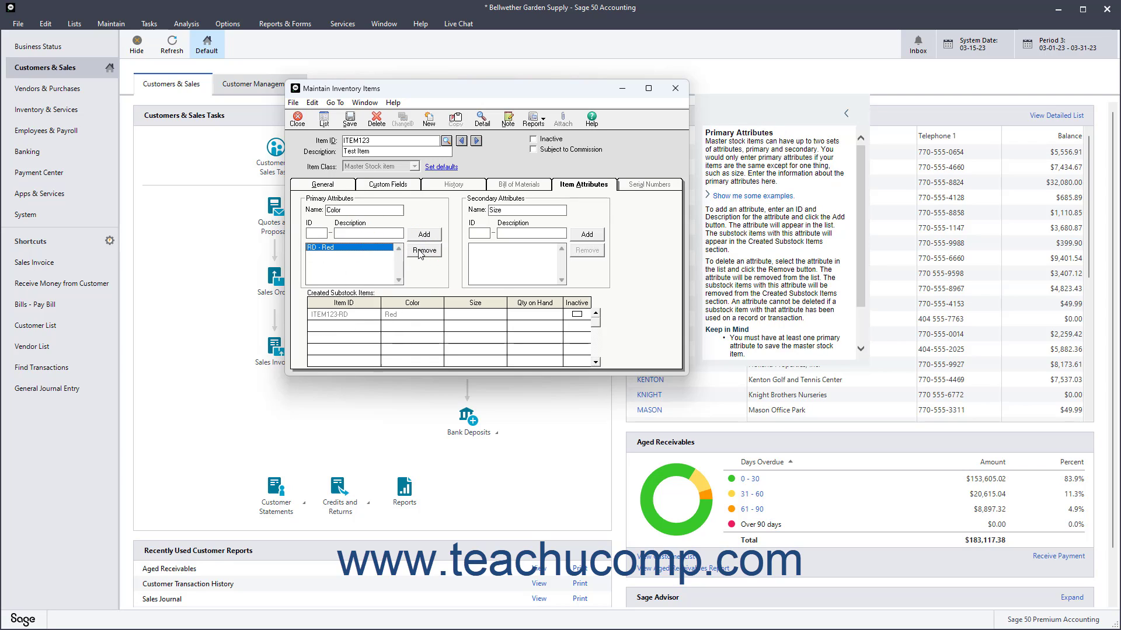
left_click(424, 251)
- Return to the general information of ITEM123 and change its item class to Serialized Stock item
left_click(337, 185)
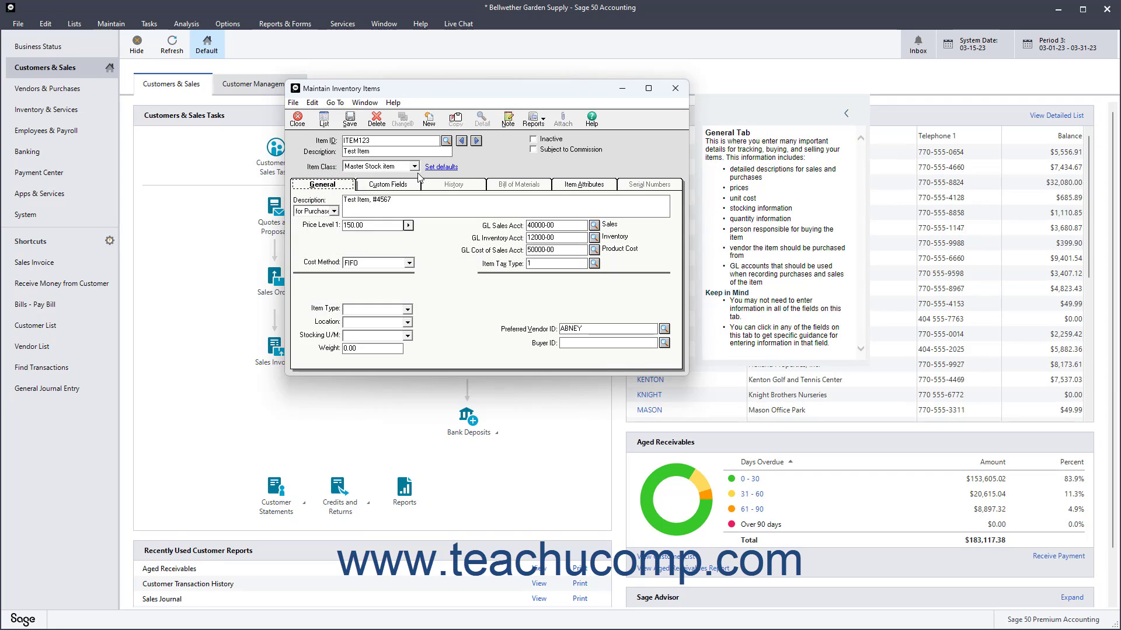
left_click(413, 167)
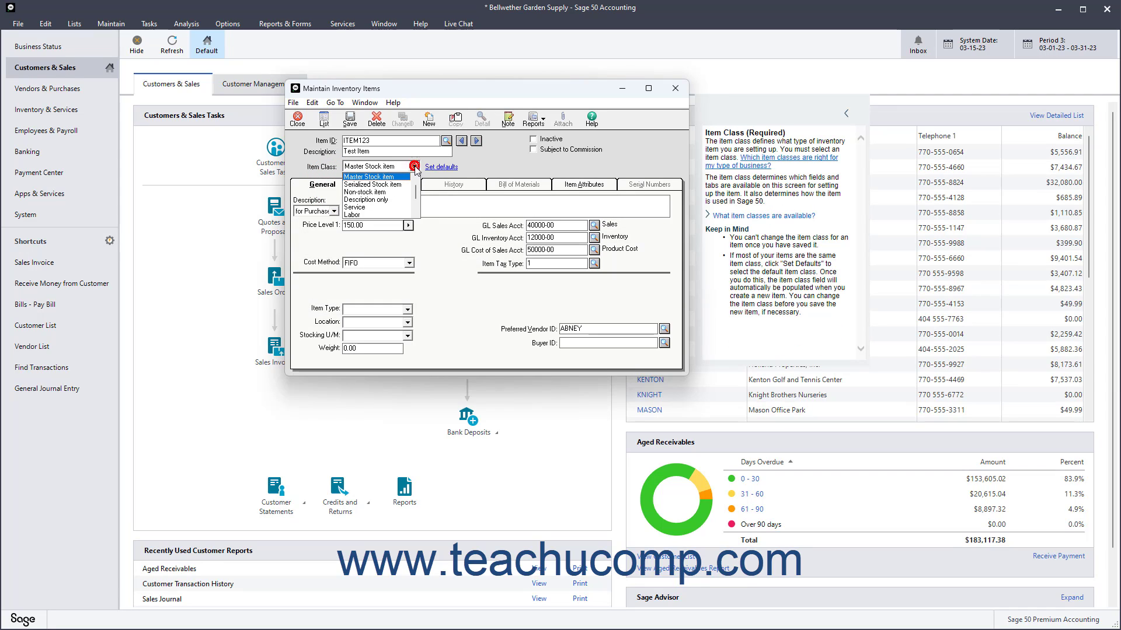
left_click(407, 185)
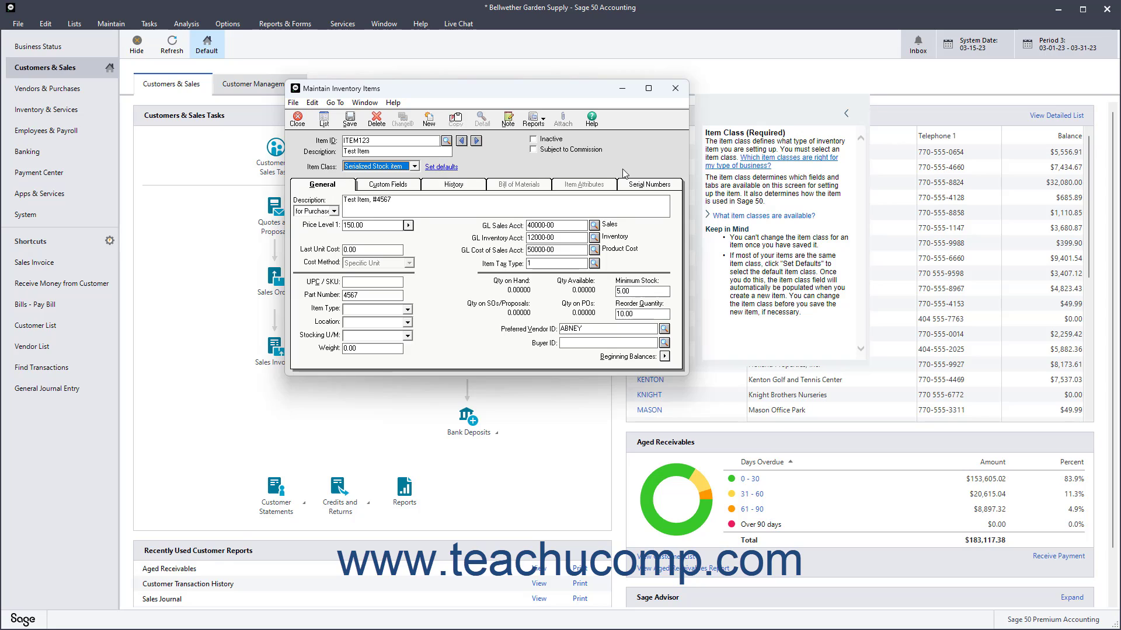
- In the serial number settings of ITEM123, mark the item as covered under a warranty that expires 30 days from sale
left_click(648, 185)
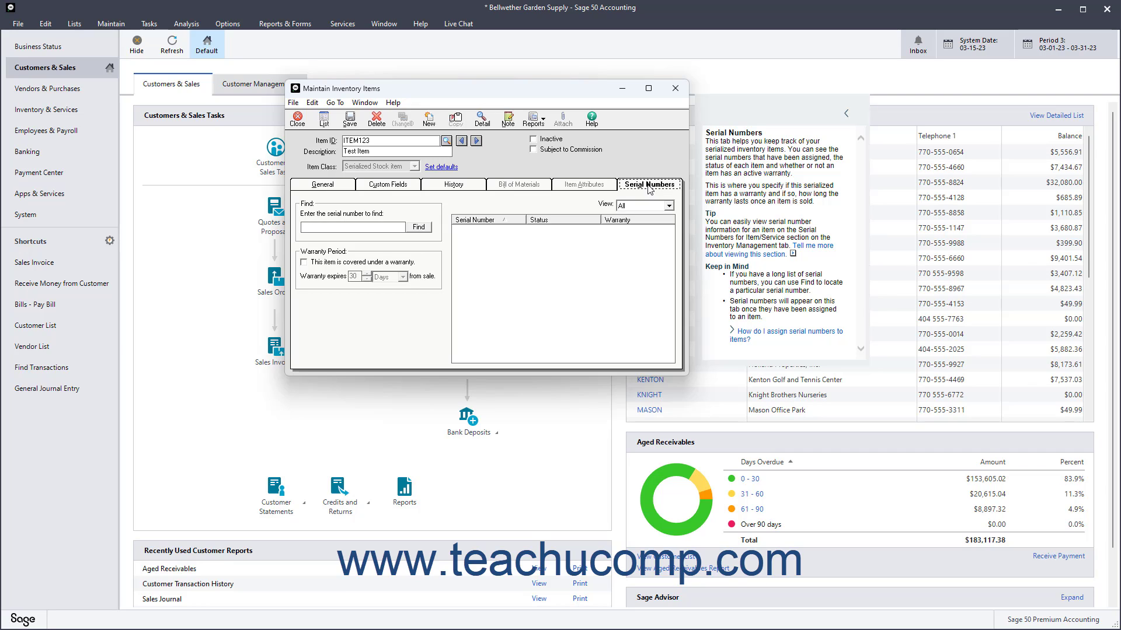
left_click(304, 263)
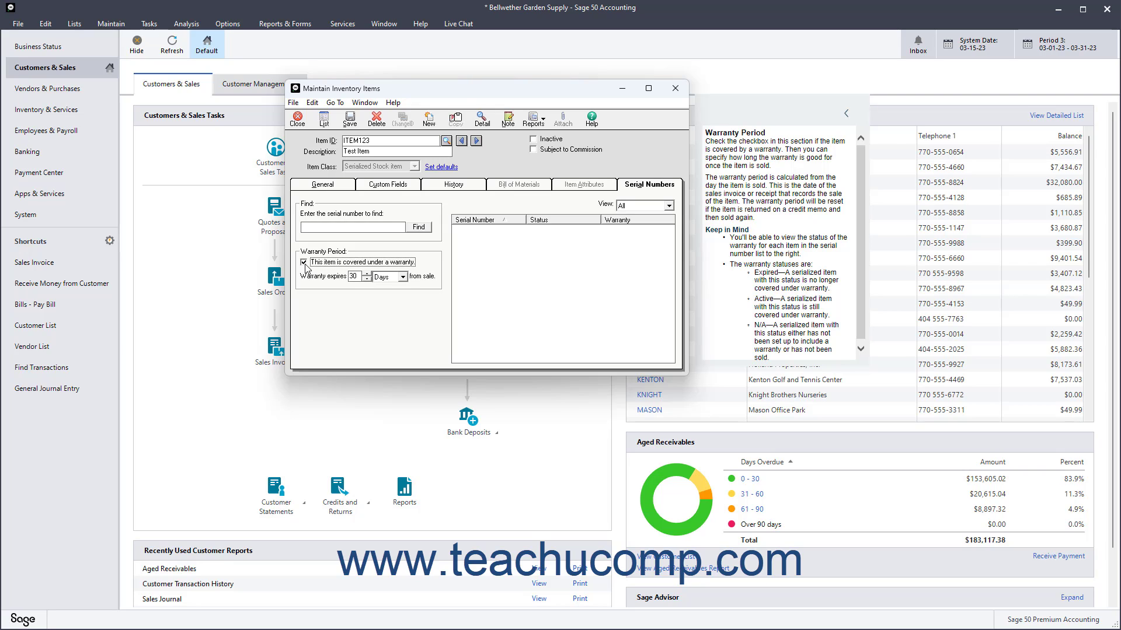
left_click(354, 277)
left_click(389, 283)
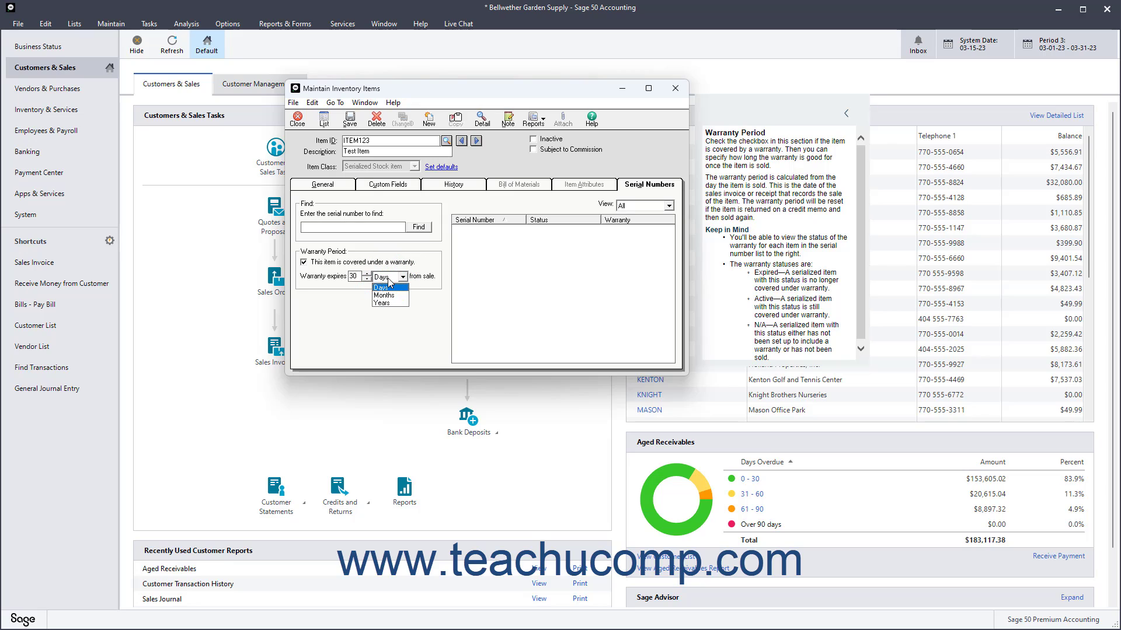
left_click(427, 276)
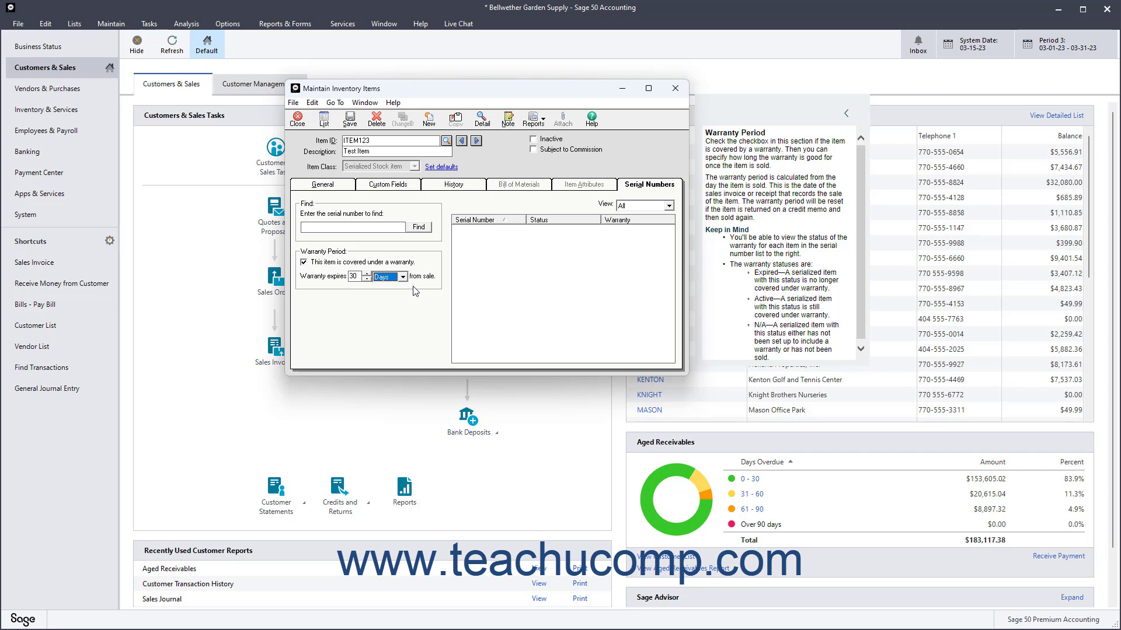
left_click(519, 308)
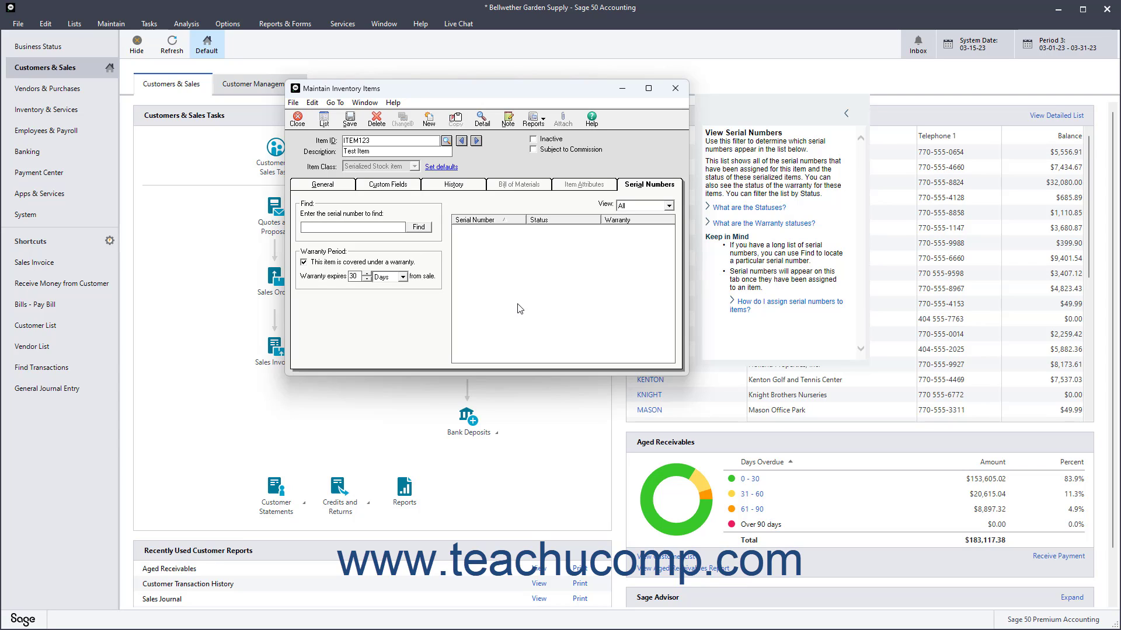
- Return to the general information of ITEM123, change its item class to Stock item and save the record
left_click(344, 185)
left_click(415, 166)
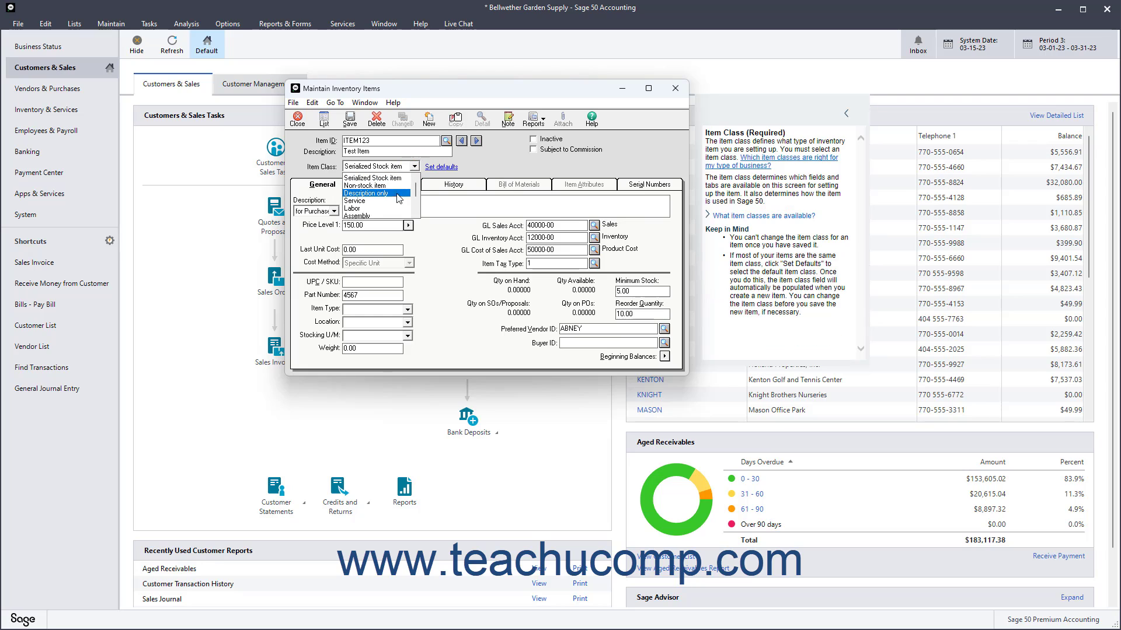
left_click(358, 176)
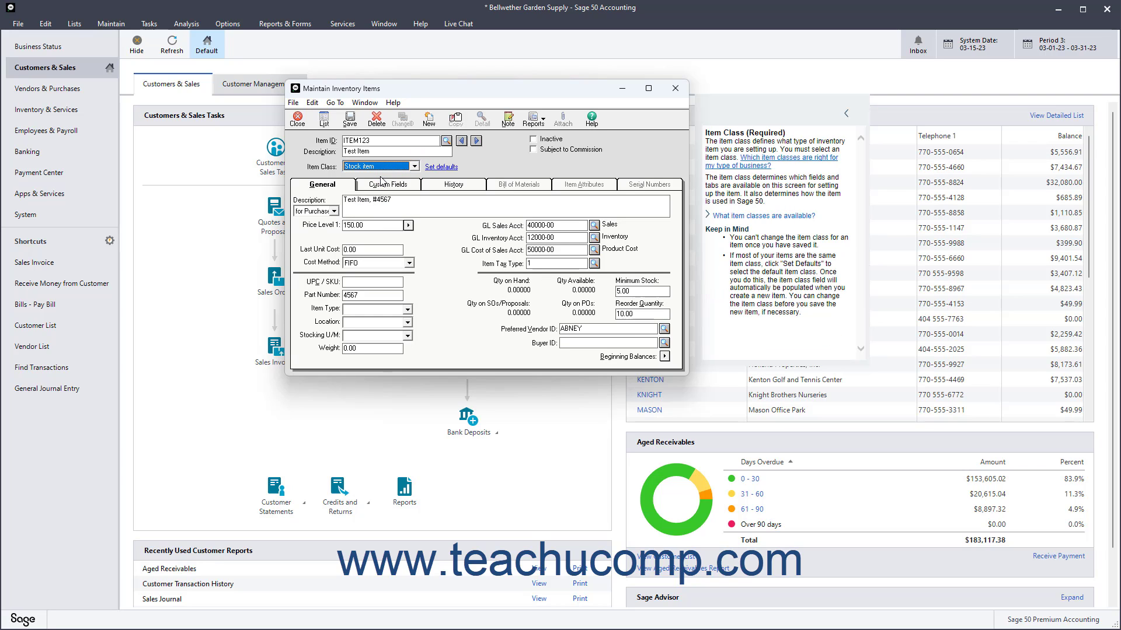
left_click(349, 119)
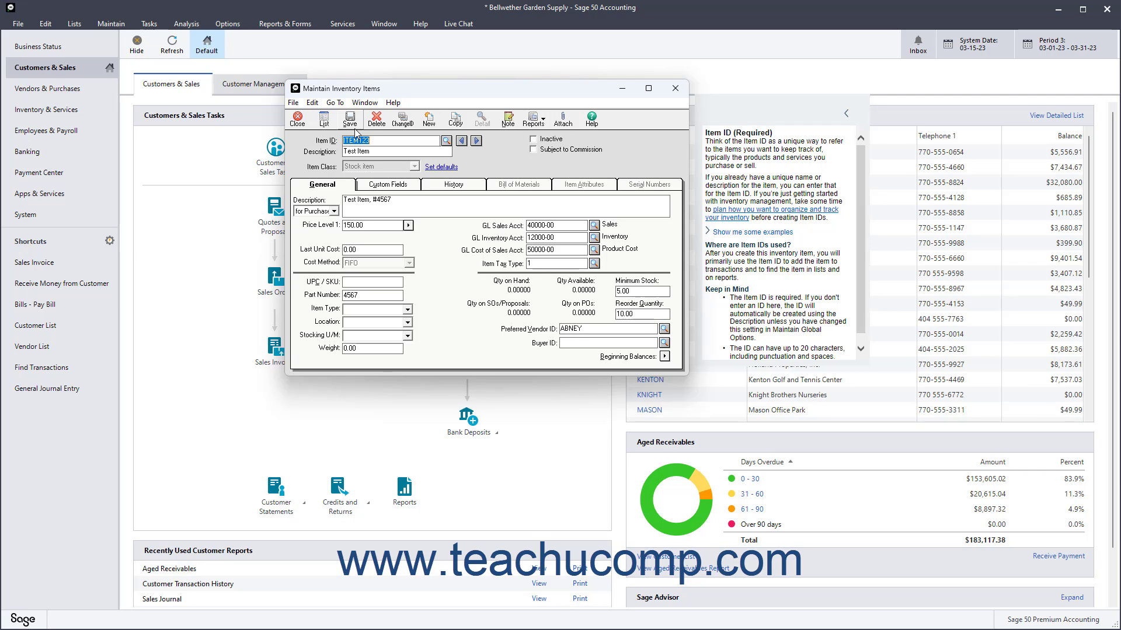
- Look up the saved item ITEM123 in the item list, open it and delete its record
left_click(447, 141)
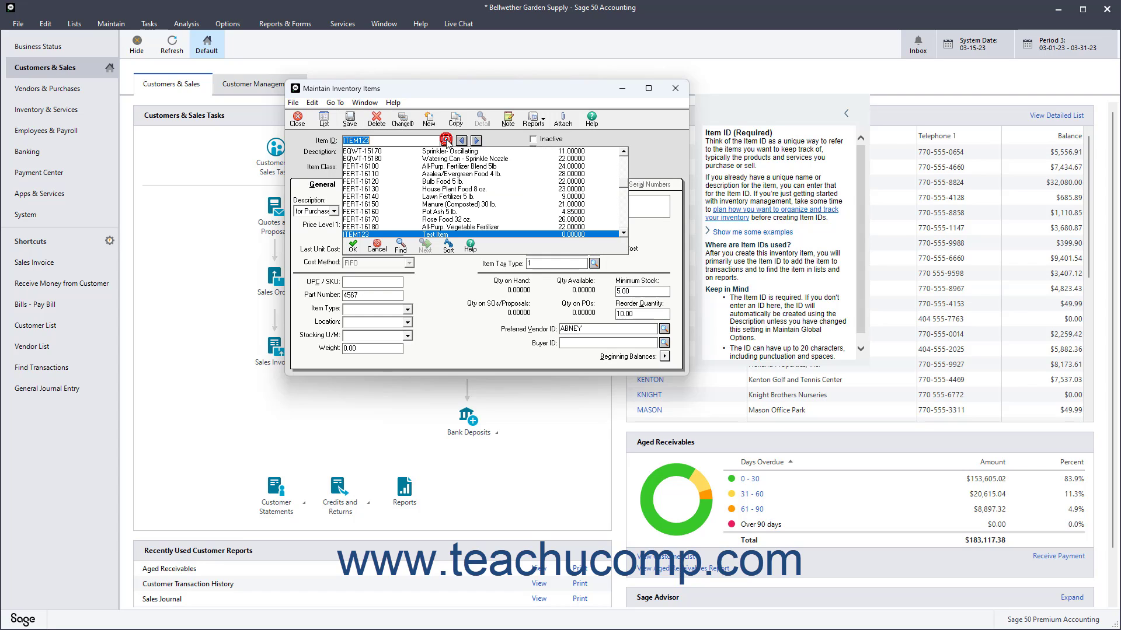
double_click(439, 234)
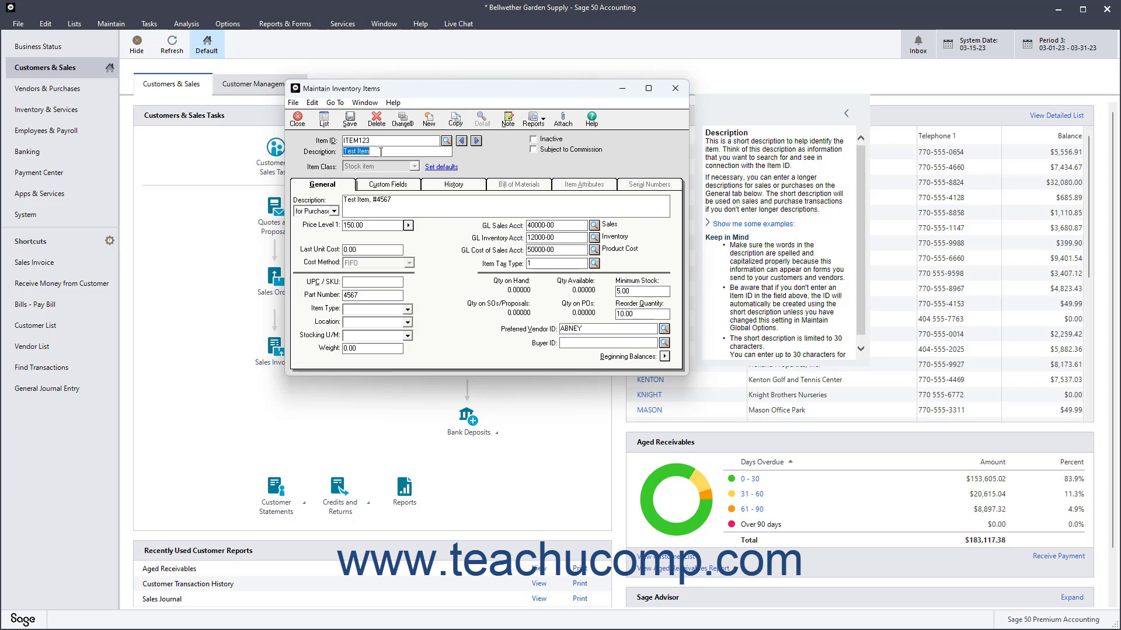
left_click(376, 120)
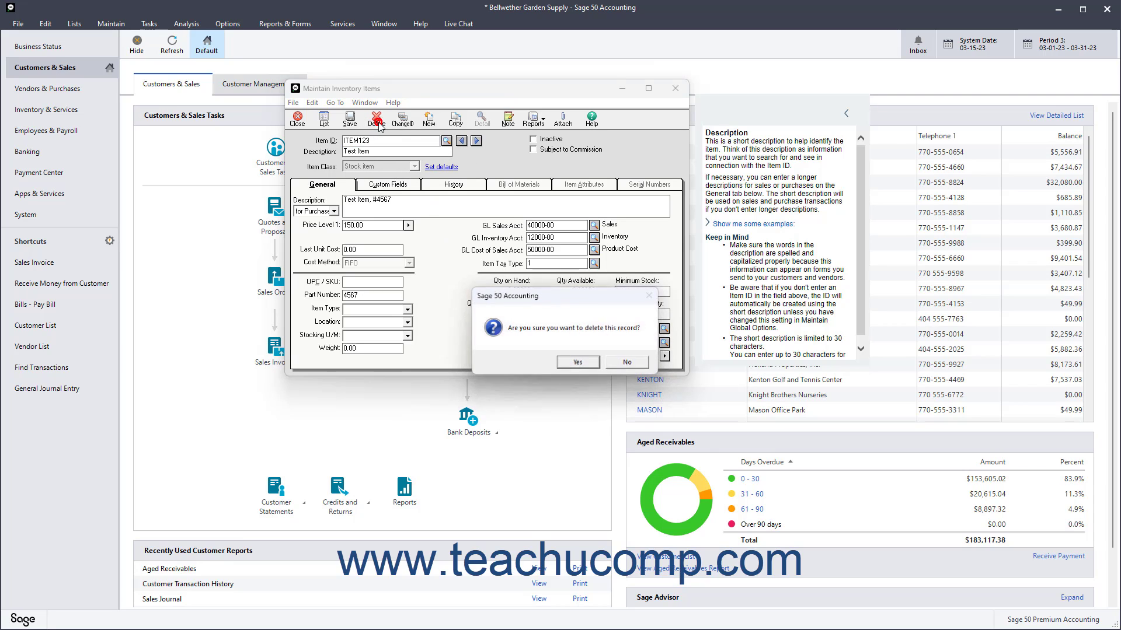
left_click(578, 363)
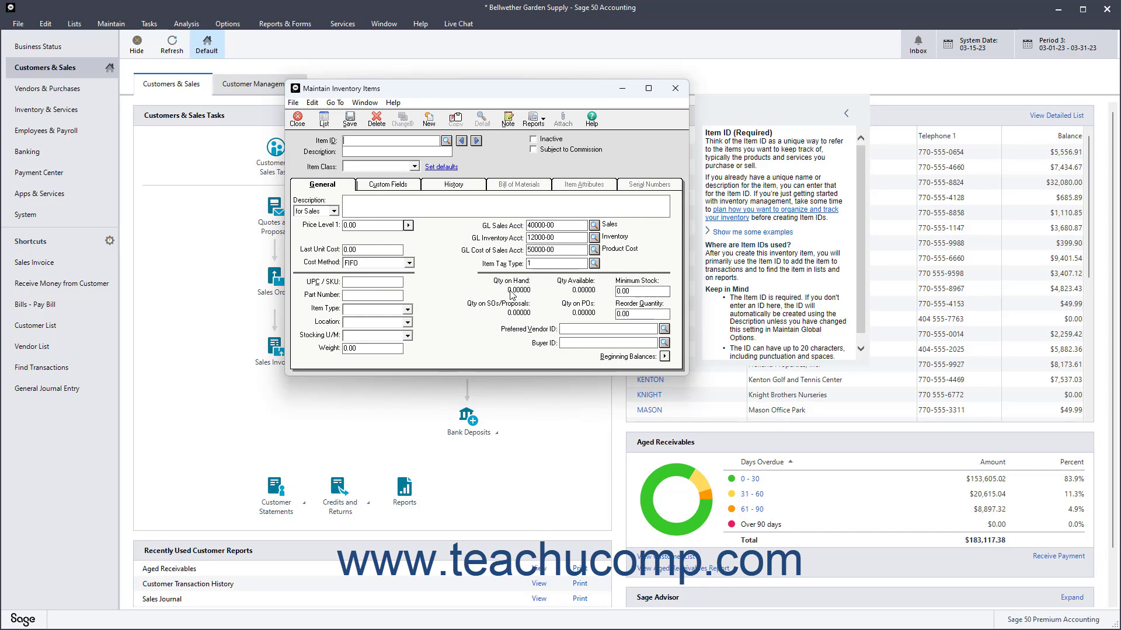